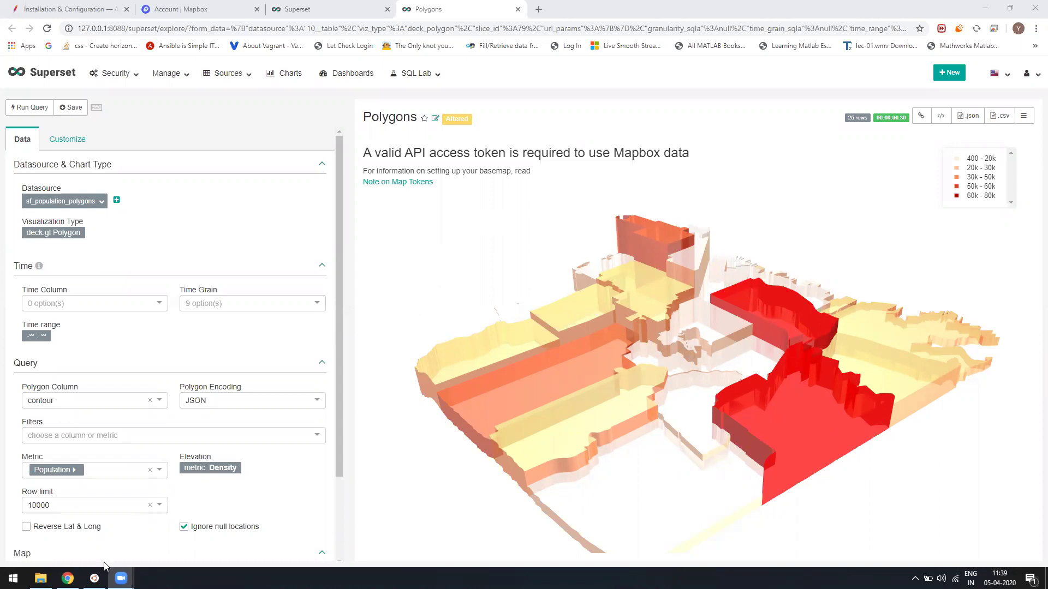
- Switch to the Mapbox account page, check the avatar menu and highlight the free tile requests allowance
mouse_move(95, 579)
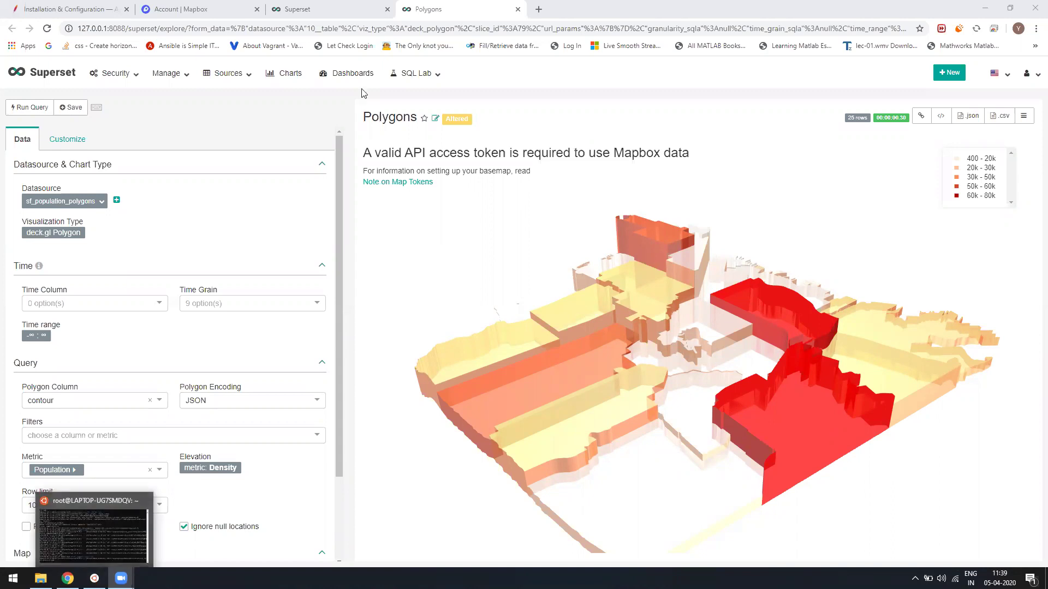
scroll(569, 328, down, 5)
scroll(570, 328, up, 3)
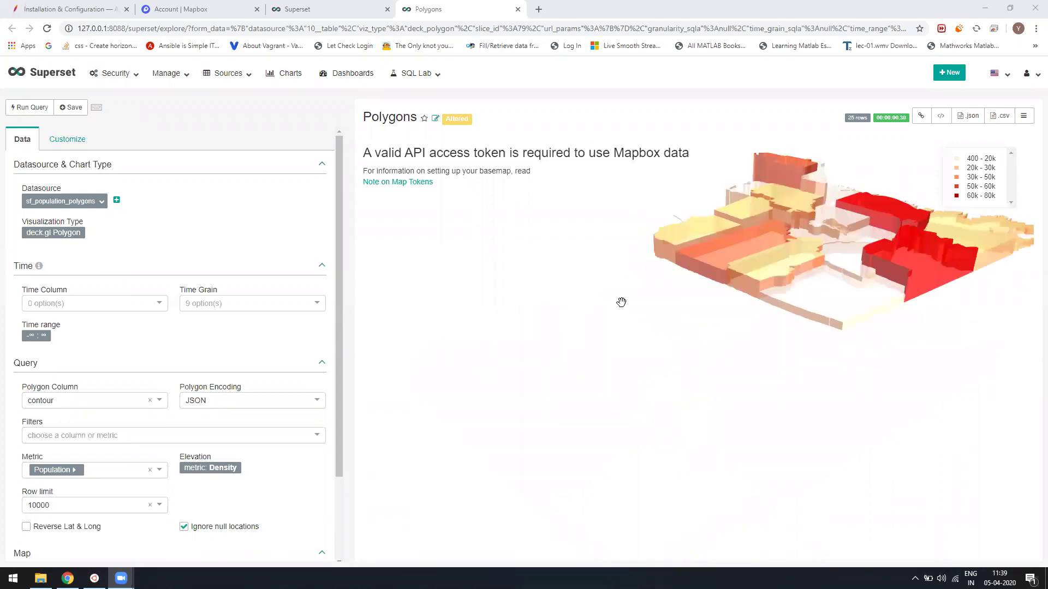
scroll(519, 371, up, 2)
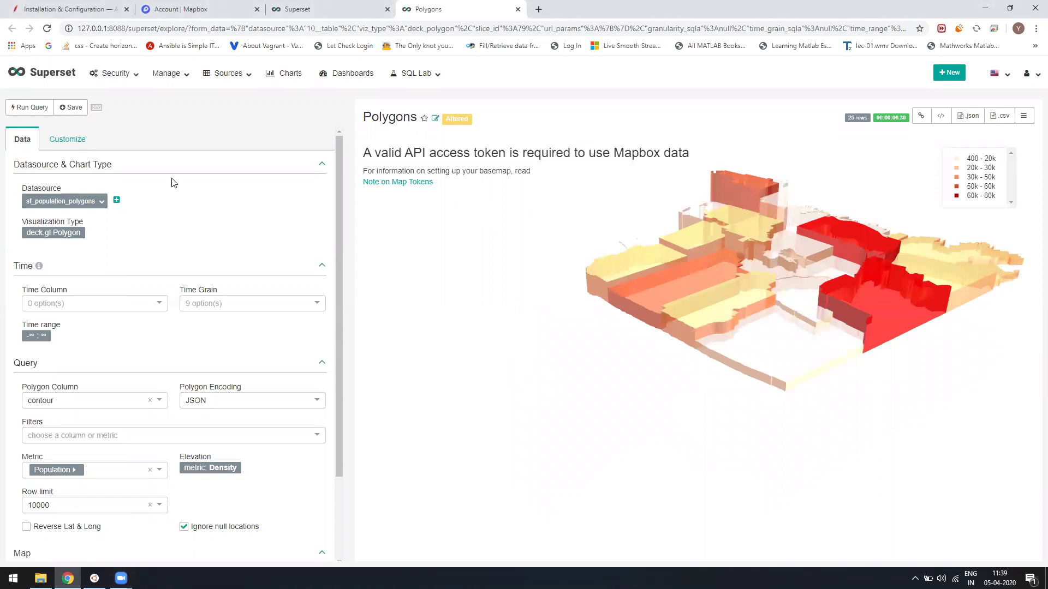
click(191, 9)
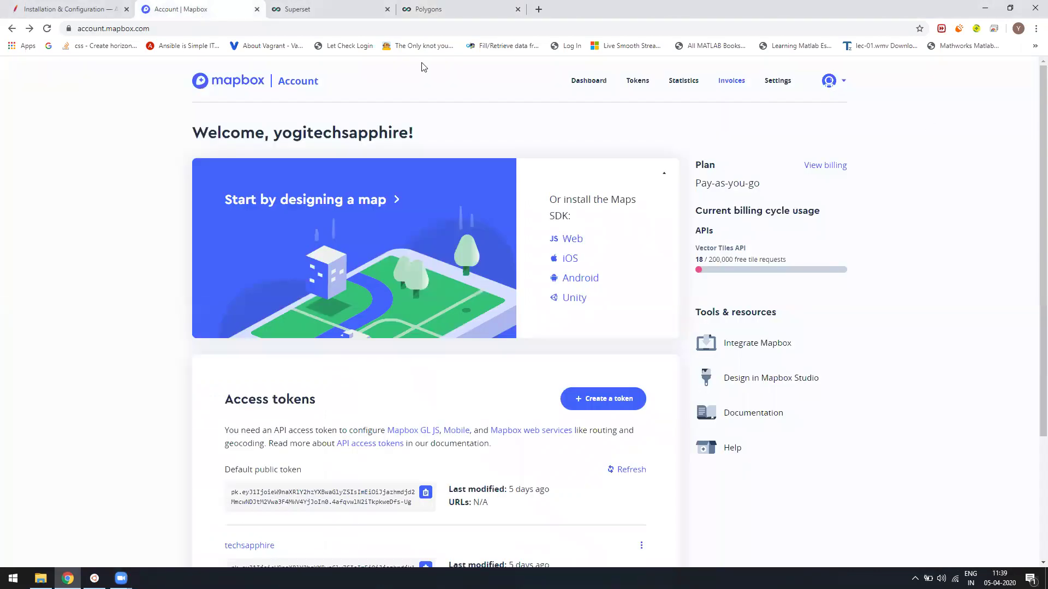
click(830, 82)
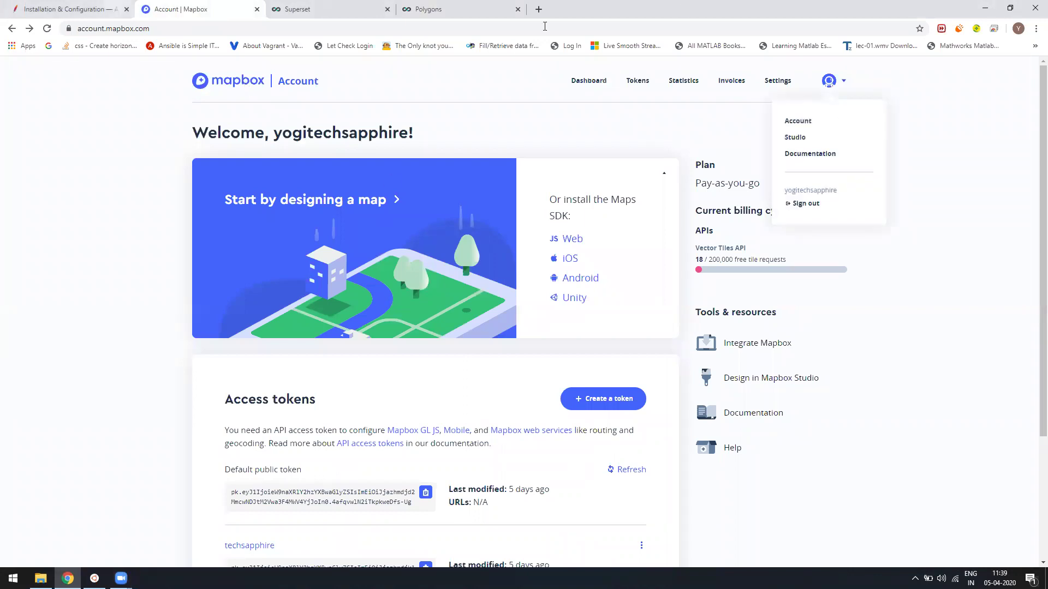
click(152, 332)
scroll(545, 305, down, 2)
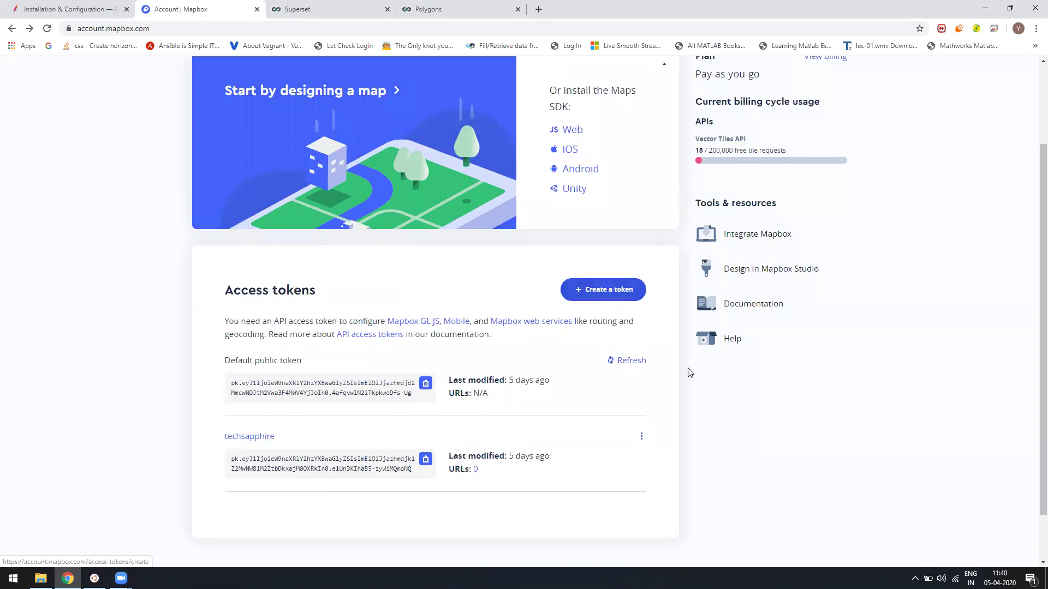
scroll(764, 328, up, 2)
drag(797, 261, 705, 264)
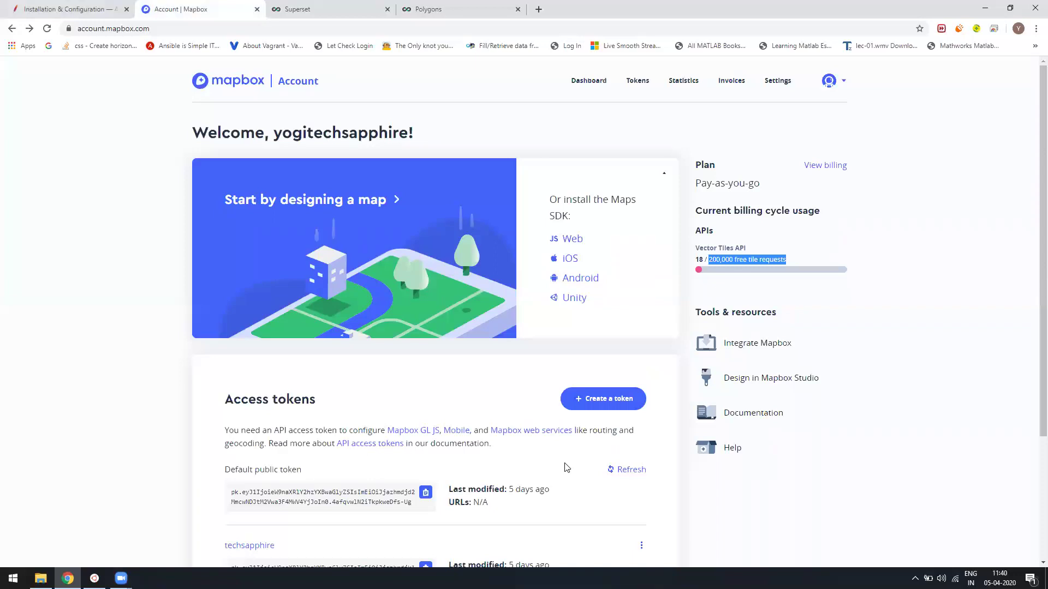
- Glance at the Create a token page, then copy the second access token from the tokens list
scroll(566, 468, down, 1)
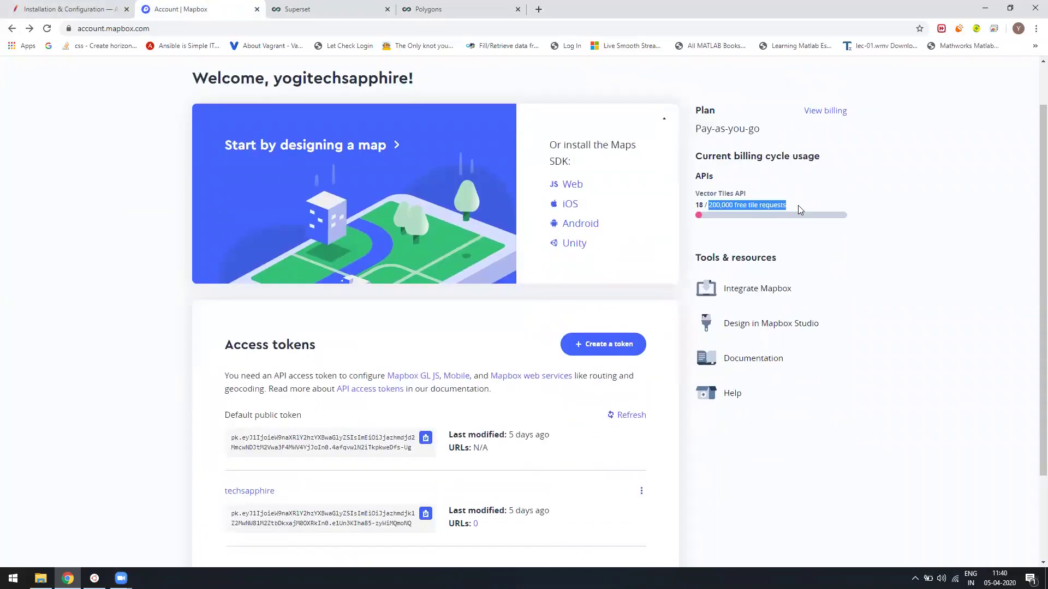
scroll(580, 389, down, 2)
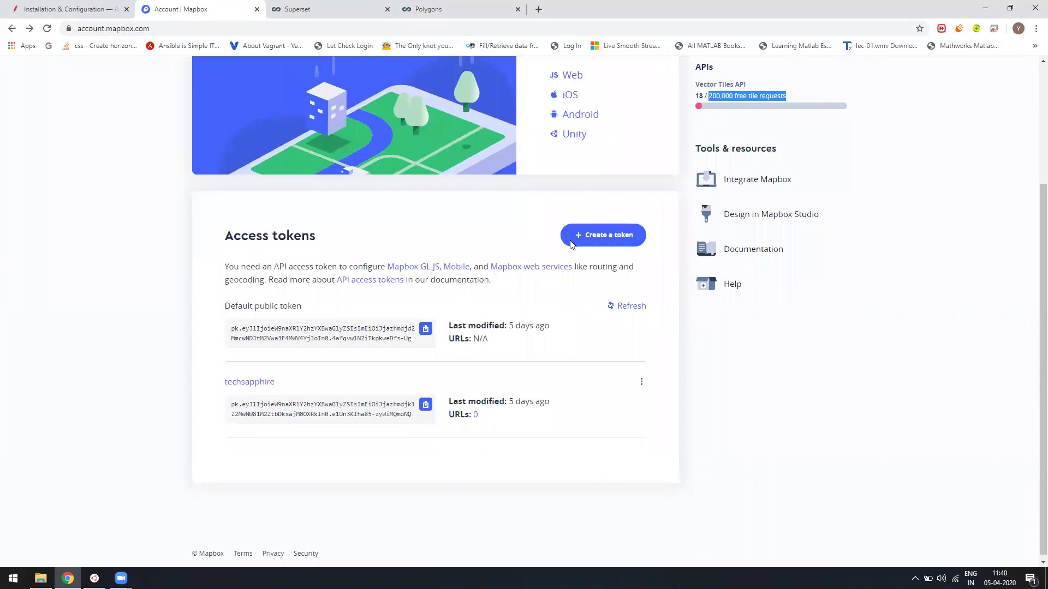
click(598, 235)
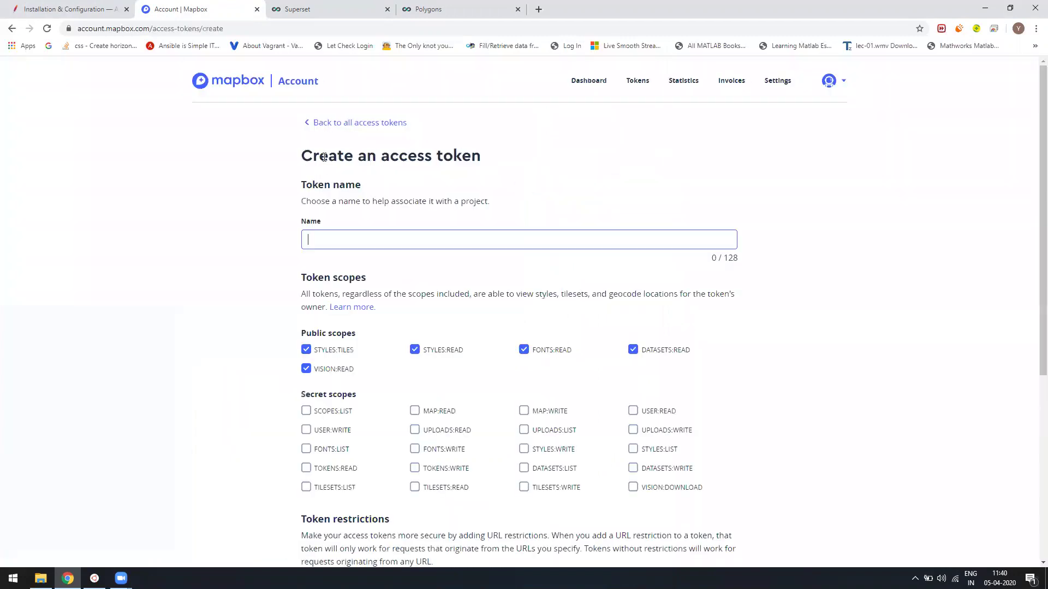
click(11, 28)
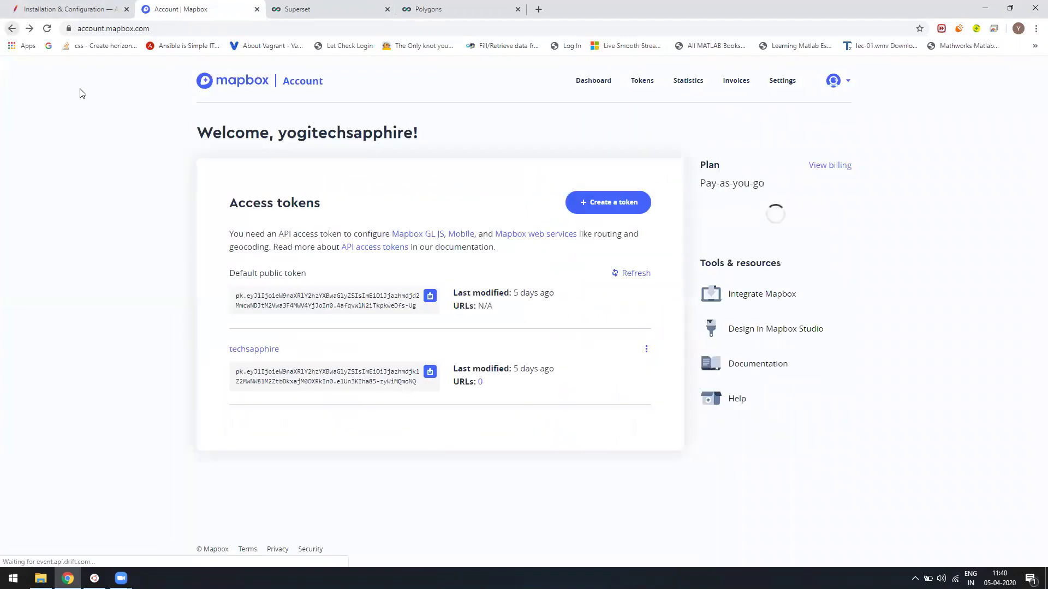
scroll(407, 425, down, 3)
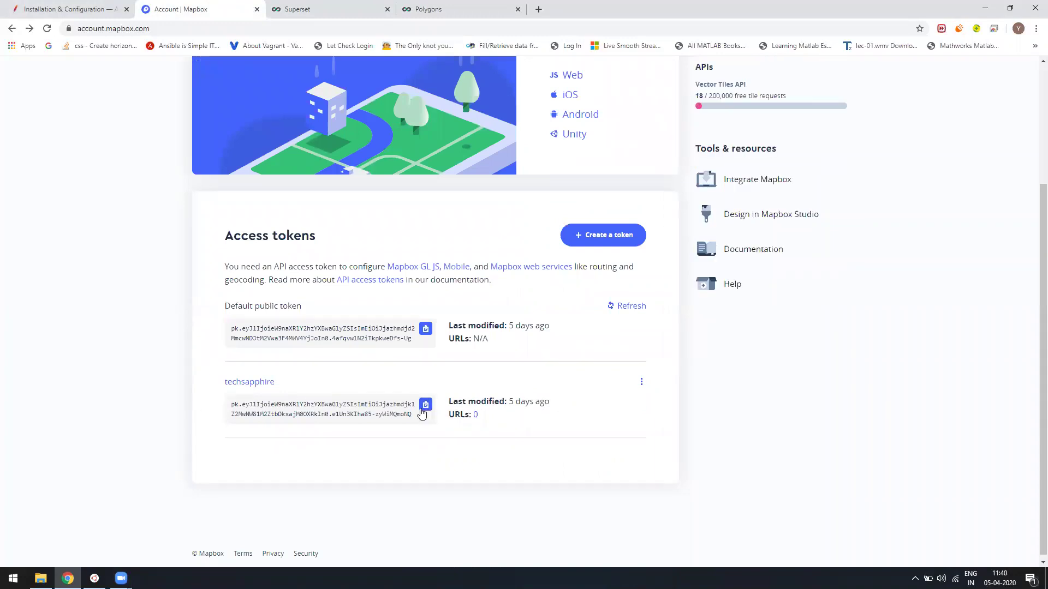
click(425, 407)
- Bring the Ubuntu terminal forward and get out of its text selection mode
click(121, 578)
click(94, 578)
click(295, 358)
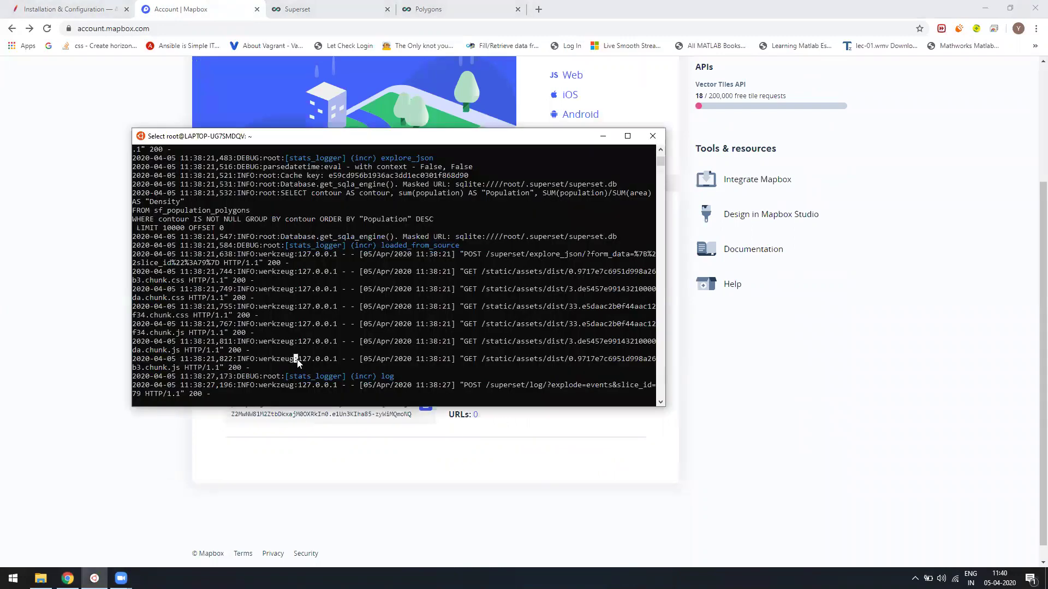
right_click(297, 359)
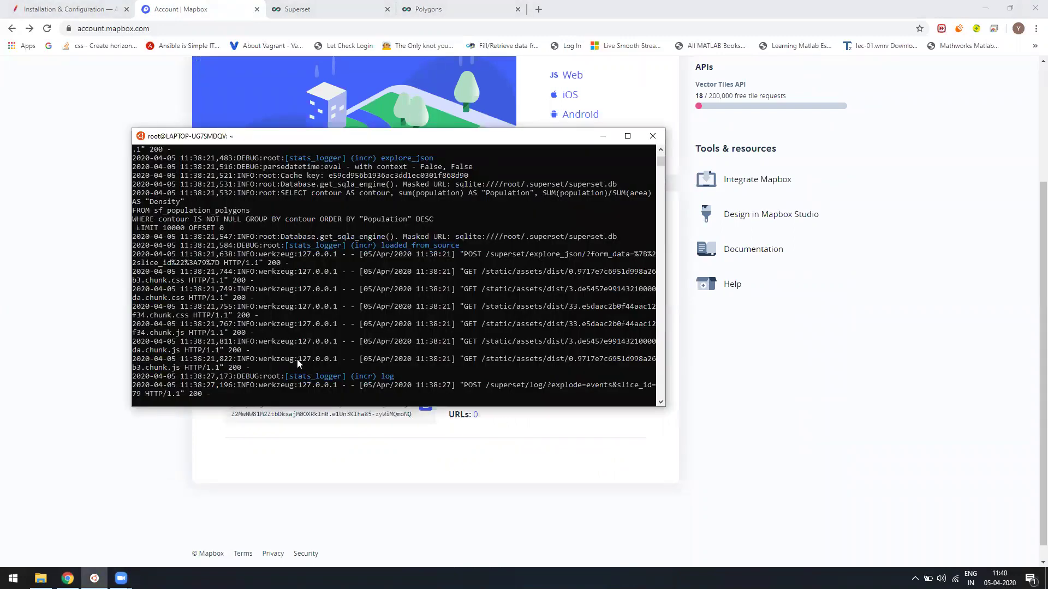
click(327, 326)
right_click(327, 328)
click(327, 343)
click(361, 280)
text(exit)
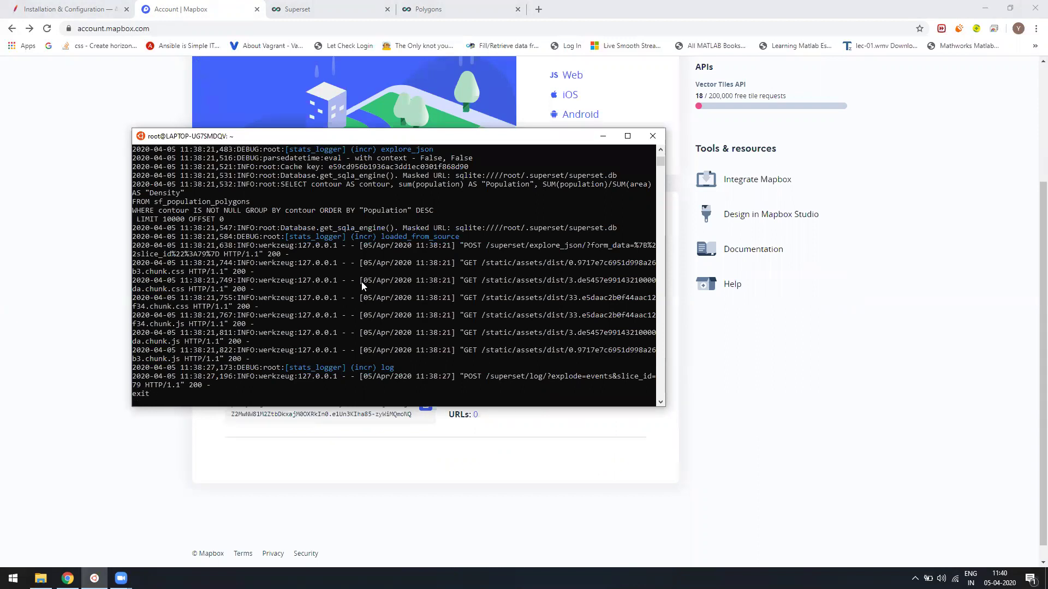
key(Return)
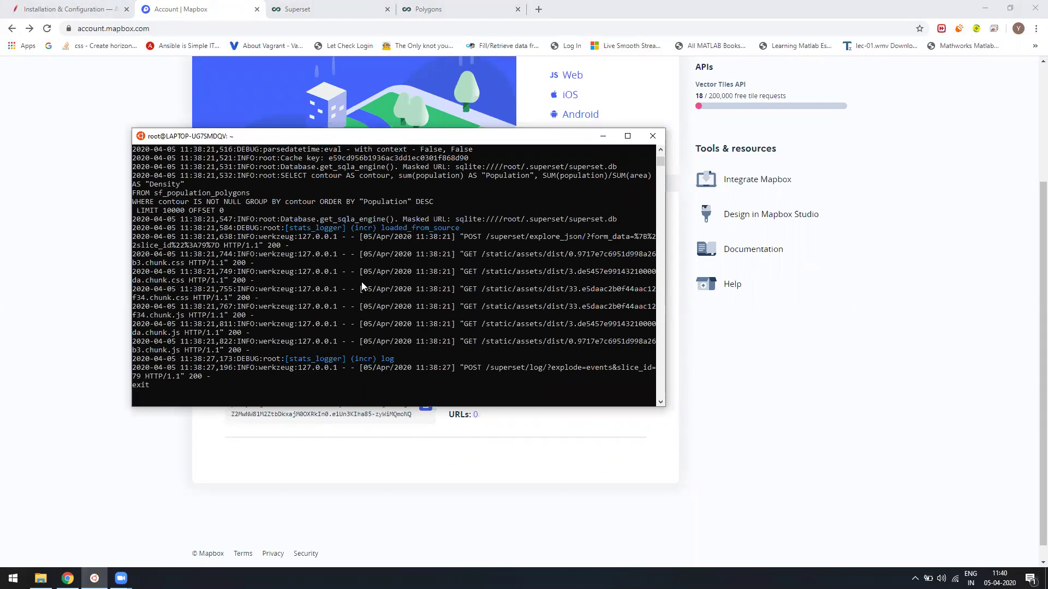
click(318, 368)
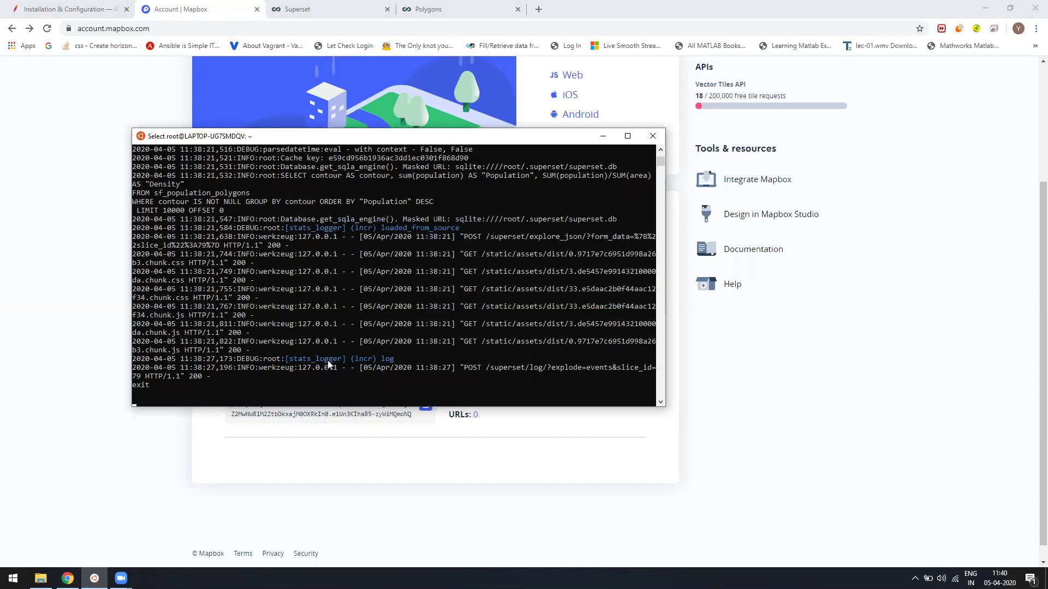
key(Escape)
scroll(328, 359, up, 5)
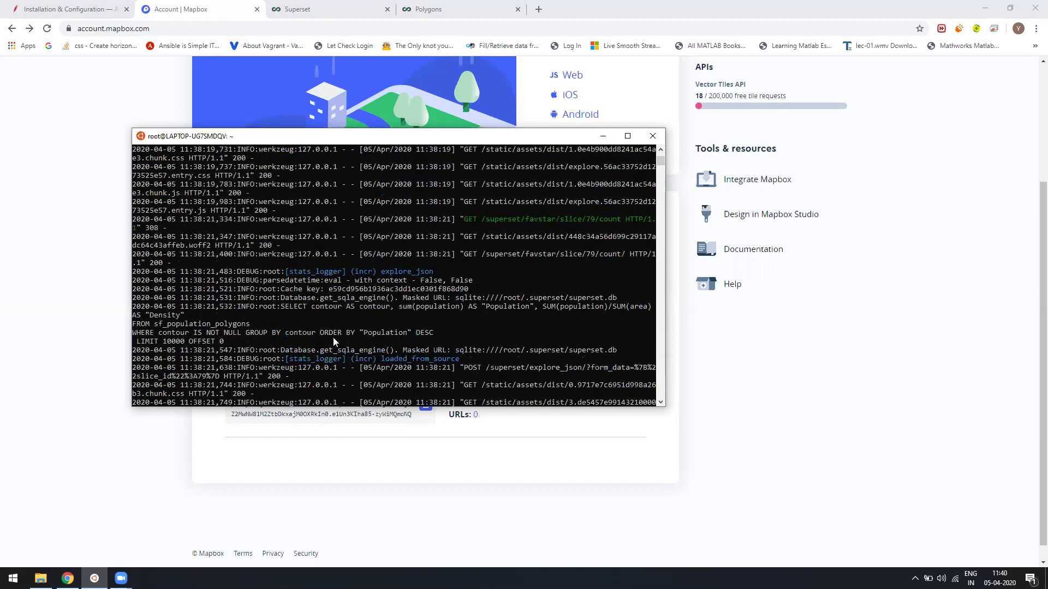
- Stop the Superset server with Ctrl+C, list the home directory, and clear the terminal
key(ctrl+c)
key(Return)
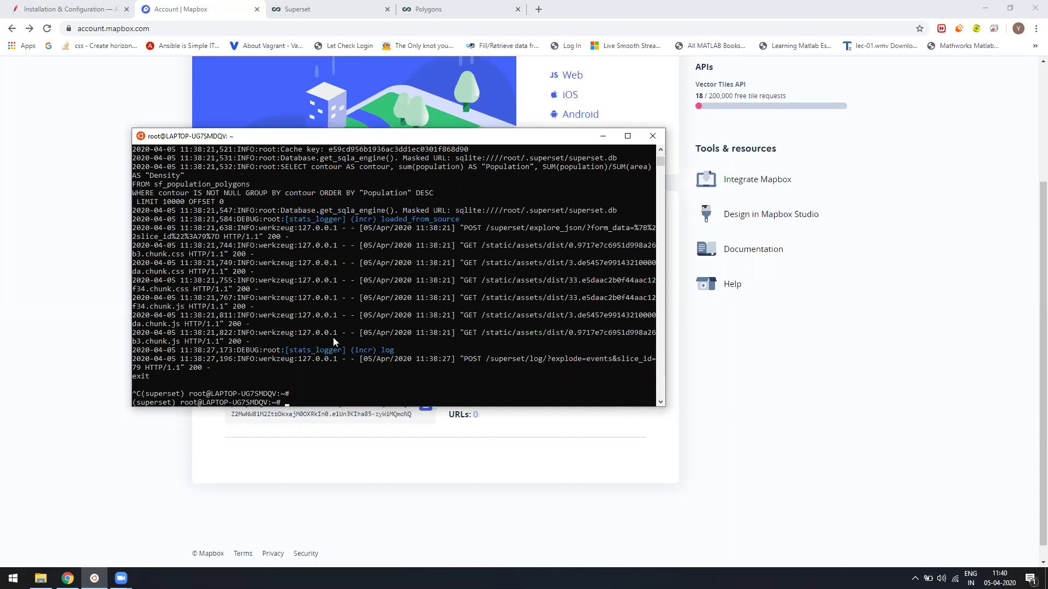
text(ls)
key(Return)
text(cls)
key(Return)
text(c)
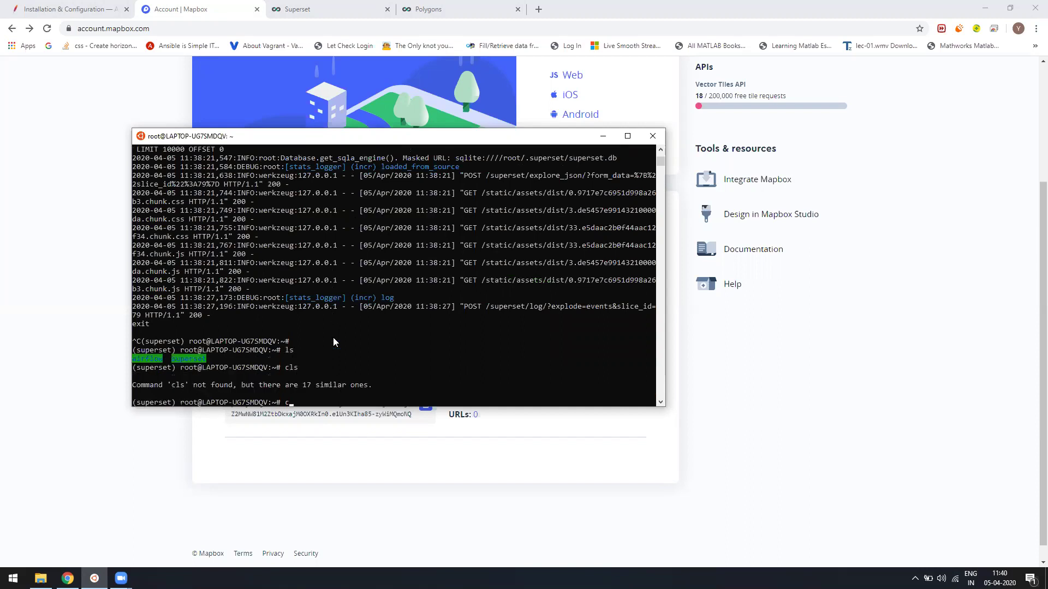
text(lear)
key(Return)
- Change directory from home into superset/lib/python3.6
text(ls)
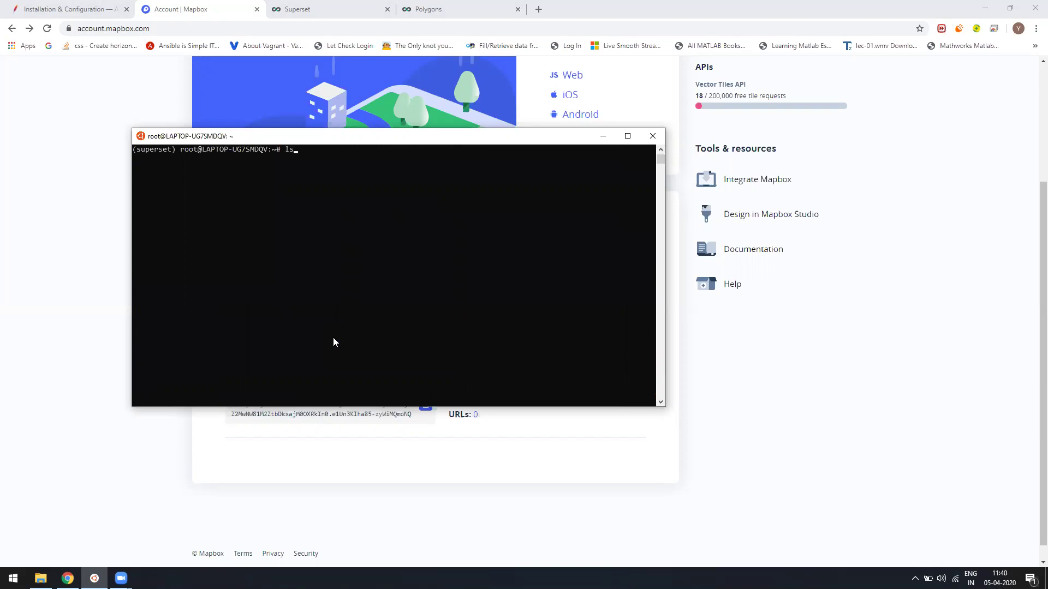
key(Return)
text(cd sub)
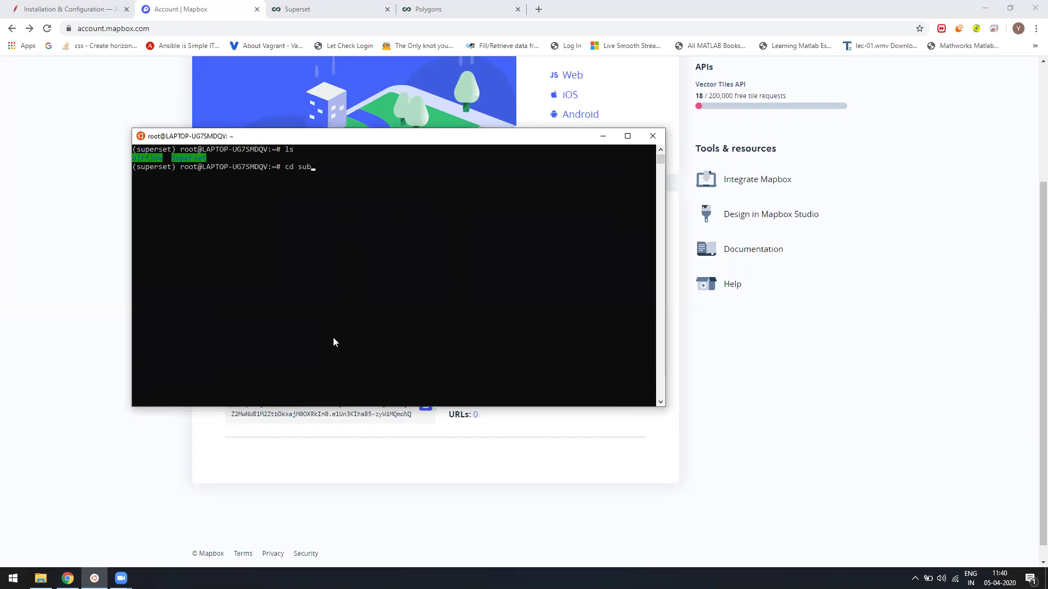
key(BackSpace)
text(p)
key(Tab)
key(Return)
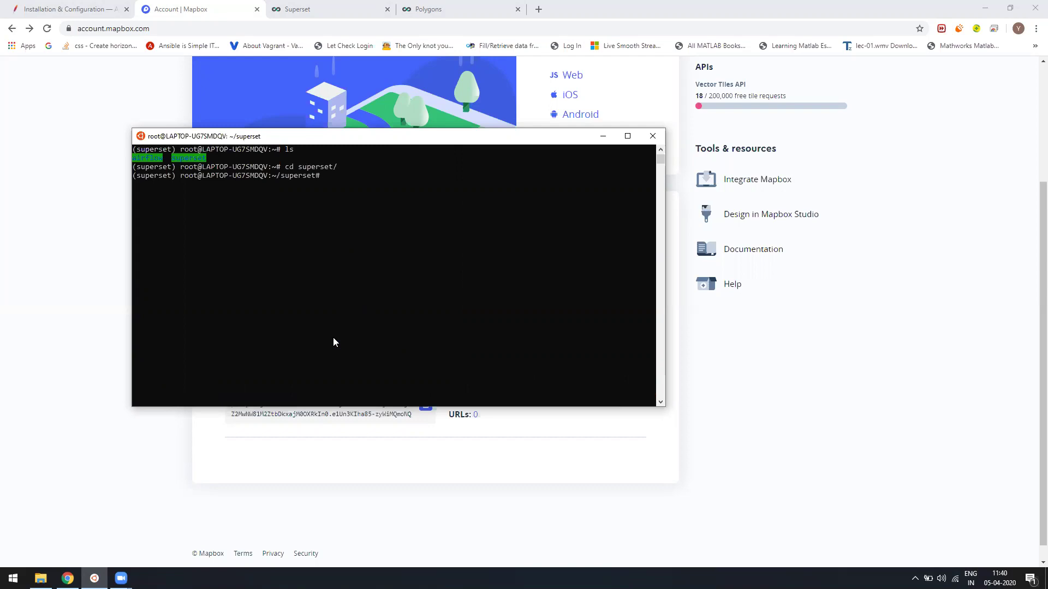
text(cd p)
key(BackSpace)
text(lib)
key(Return)
text(c)
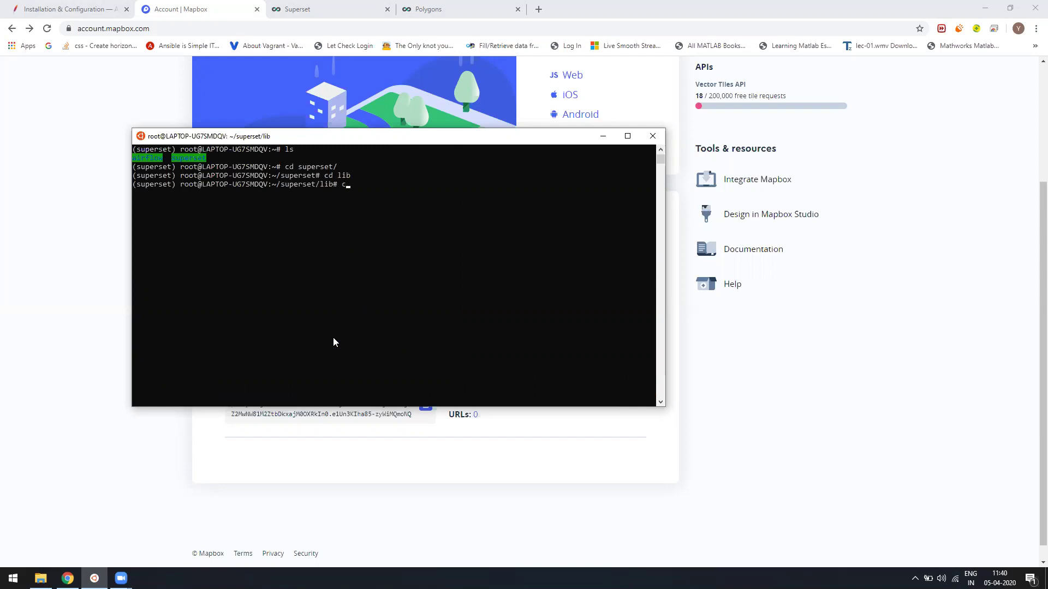
text(d p)
key(Tab)
text(6)
key(Return)
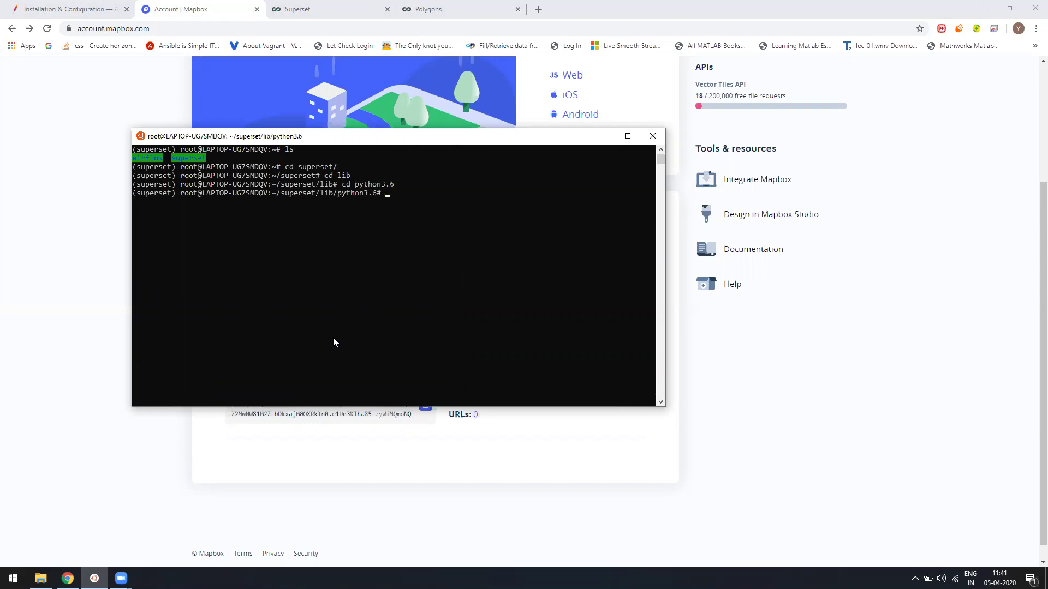
- Enter site-packages/superset and list its files, highlighting config.py
text(cd si)
key(Tab)
key(Return)
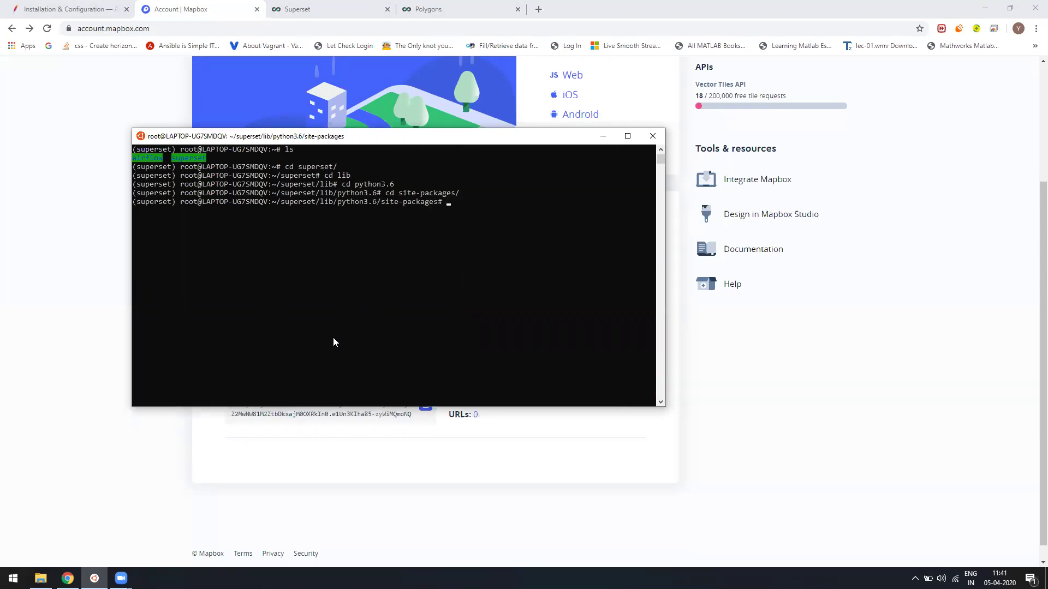
text(ls)
key(Return)
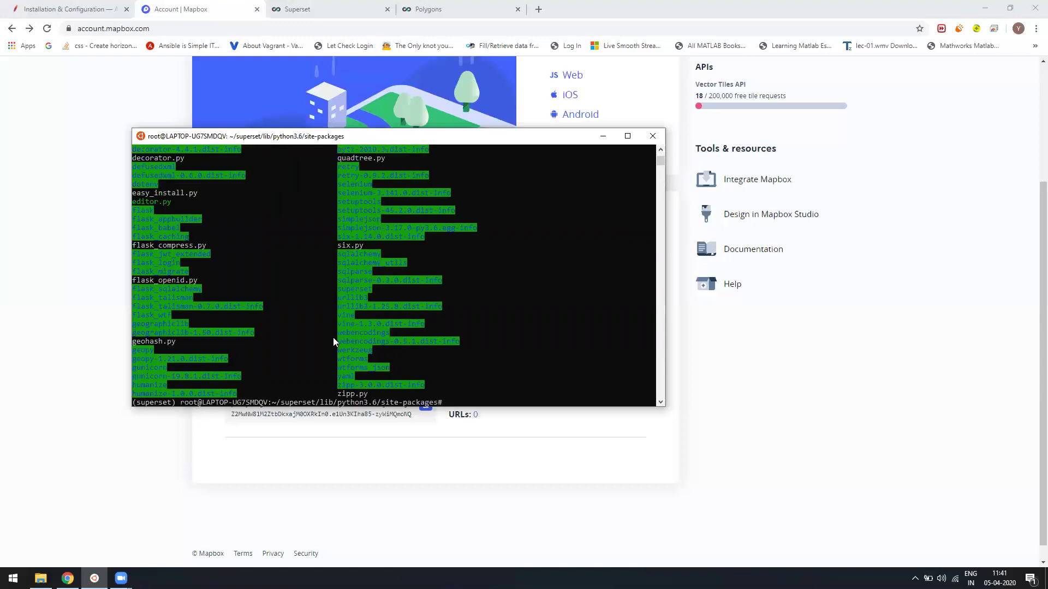
double_click(358, 289)
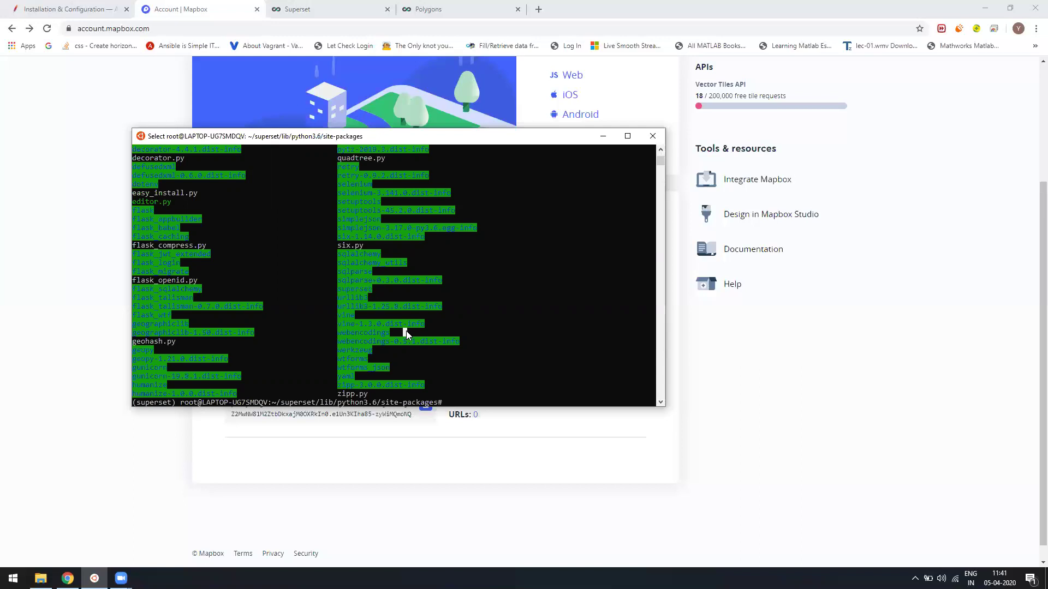
text(cd su)
key(Tab)
key(Return)
text(ls)
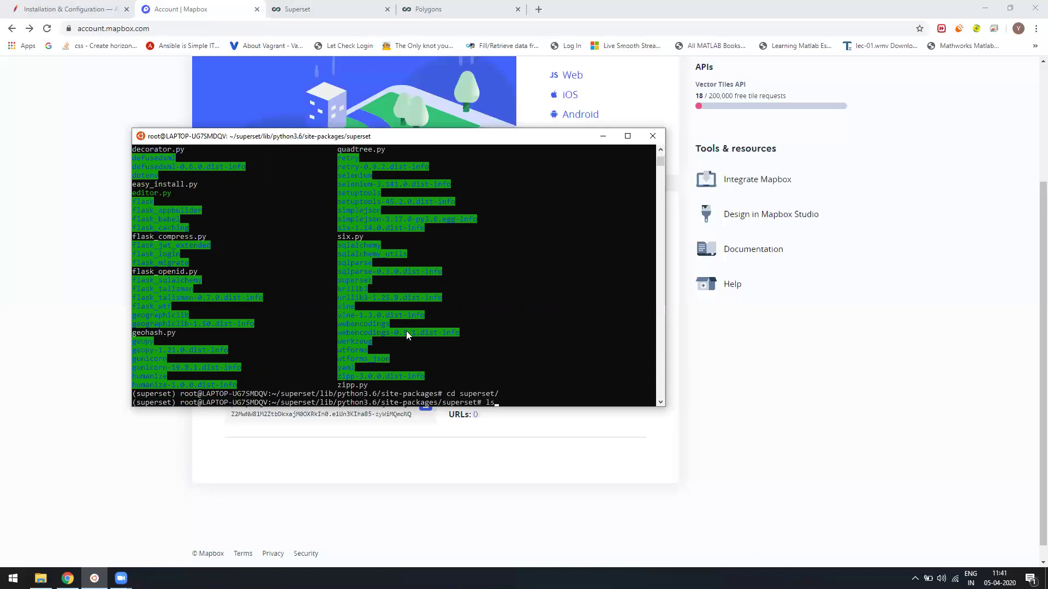
key(Return)
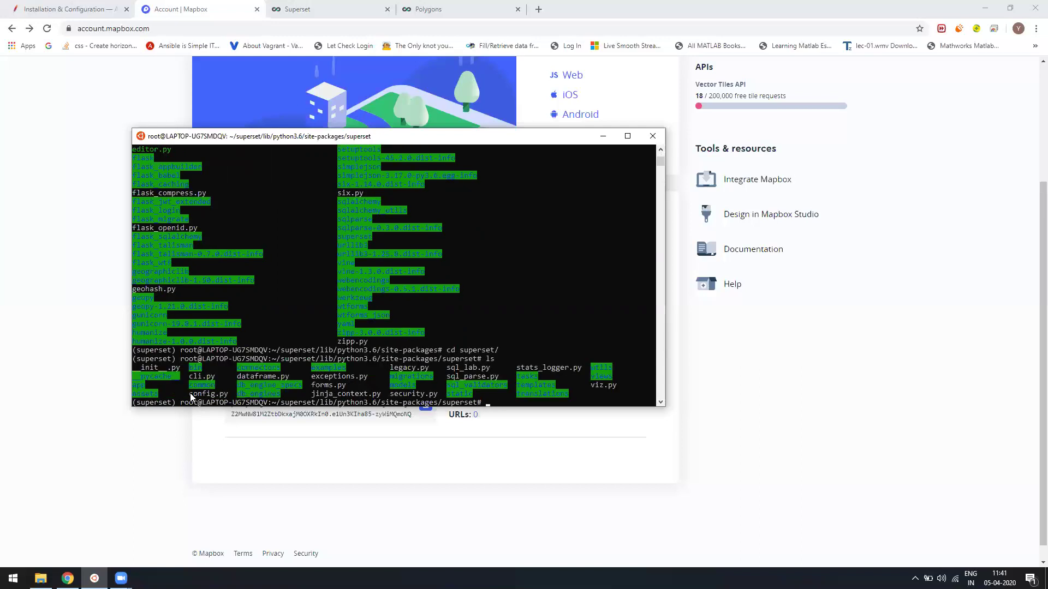
drag(195, 396, 232, 396)
- Open config.py in nano and scroll down to the MAPBOX_API_KEY line
click(496, 297)
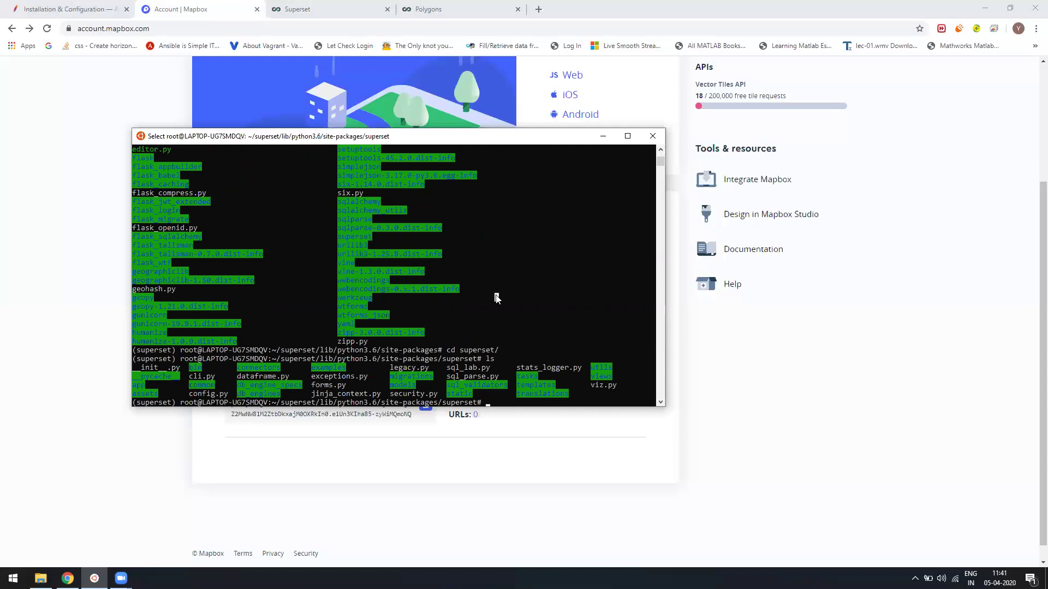
text(nano )
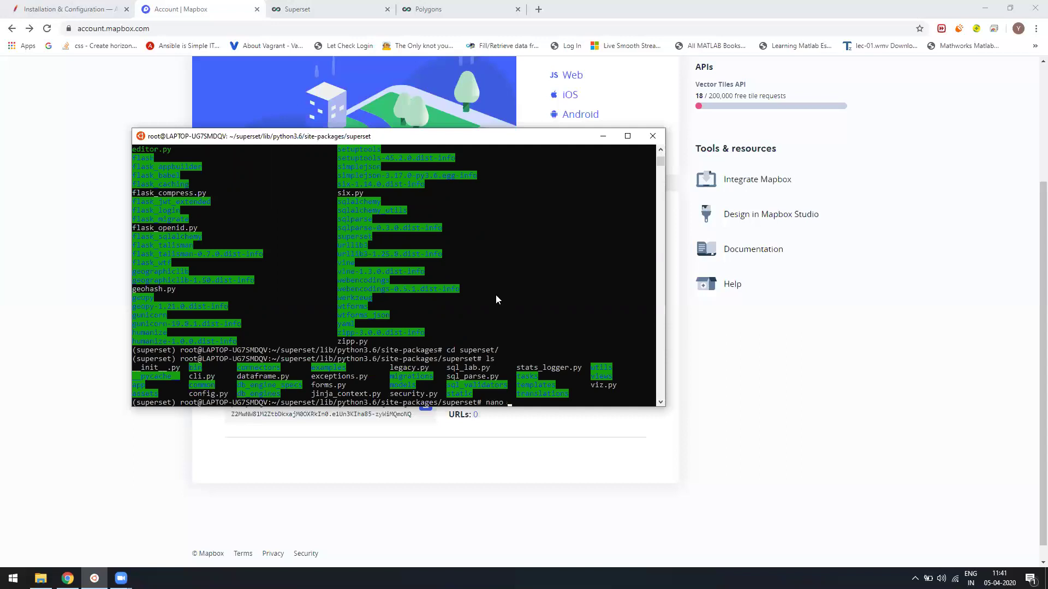
text(config.py)
key(Return)
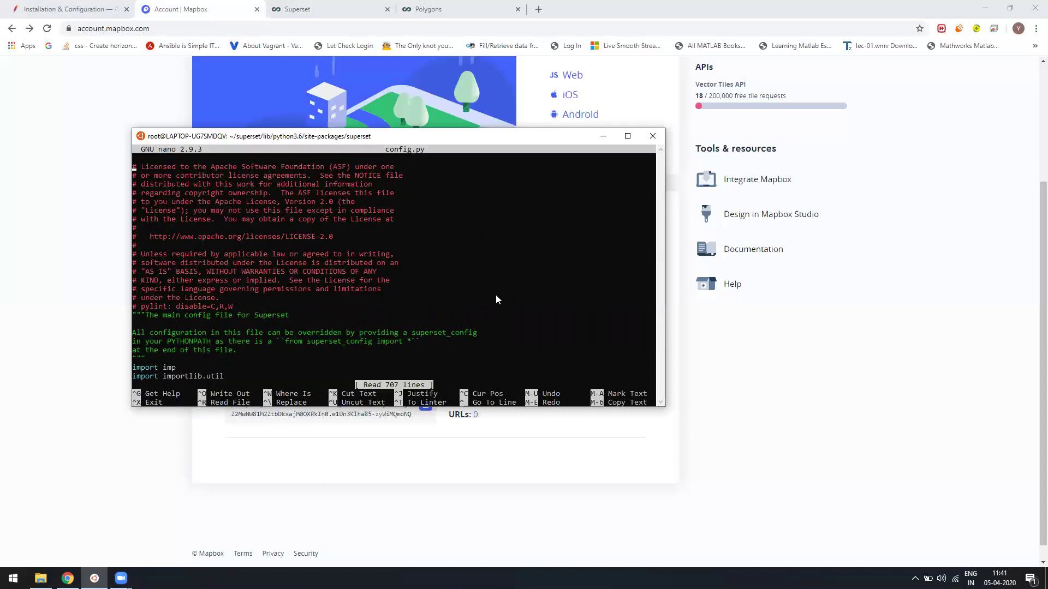
scroll(495, 299, down, 15)
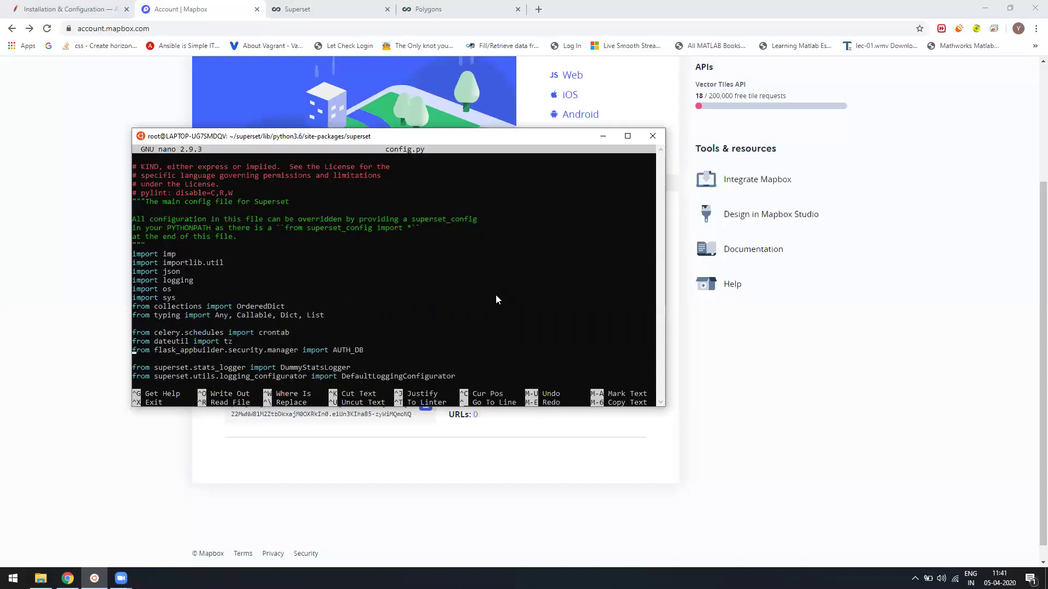
scroll(495, 299, down, 12)
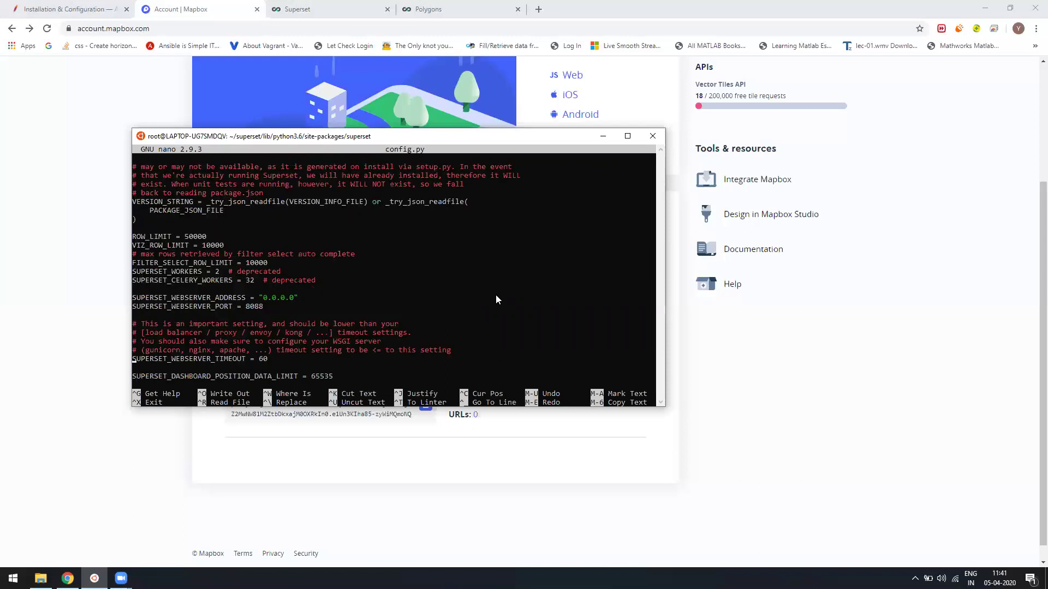
scroll(495, 299, down, 15)
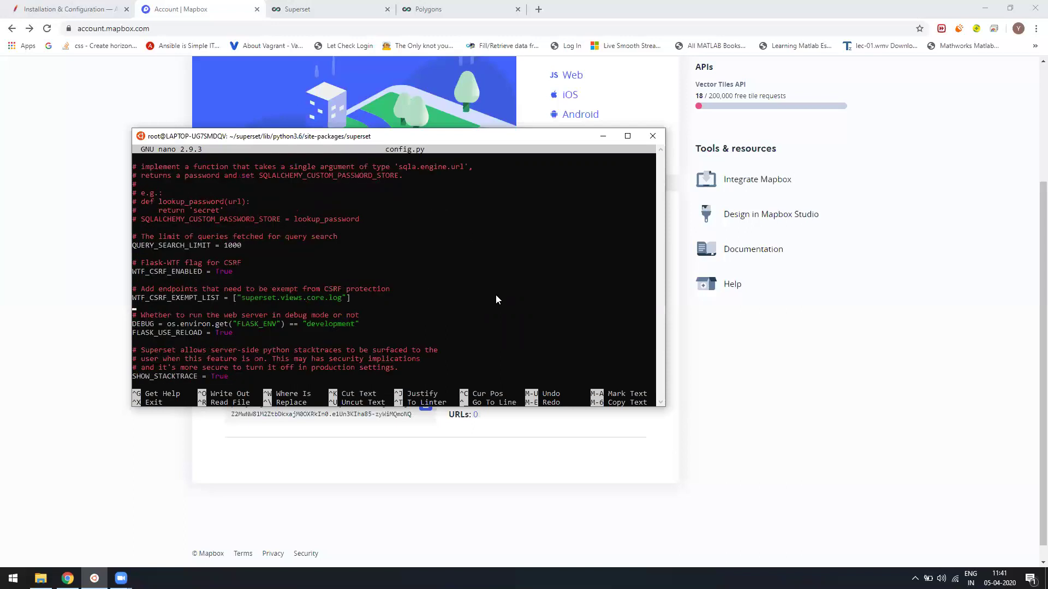
scroll(495, 299, down, 12)
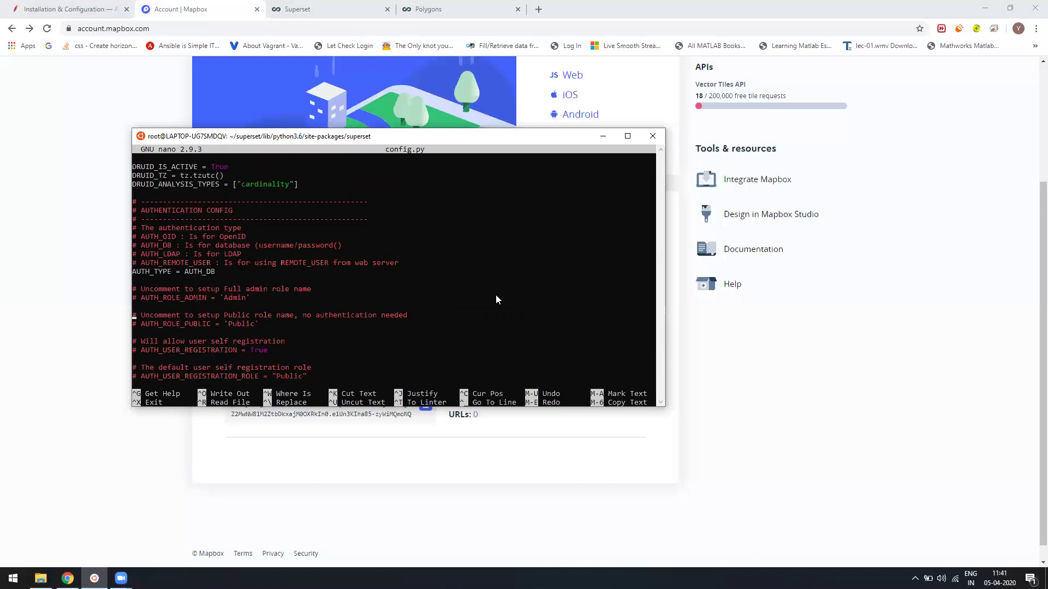
scroll(495, 299, down, 18)
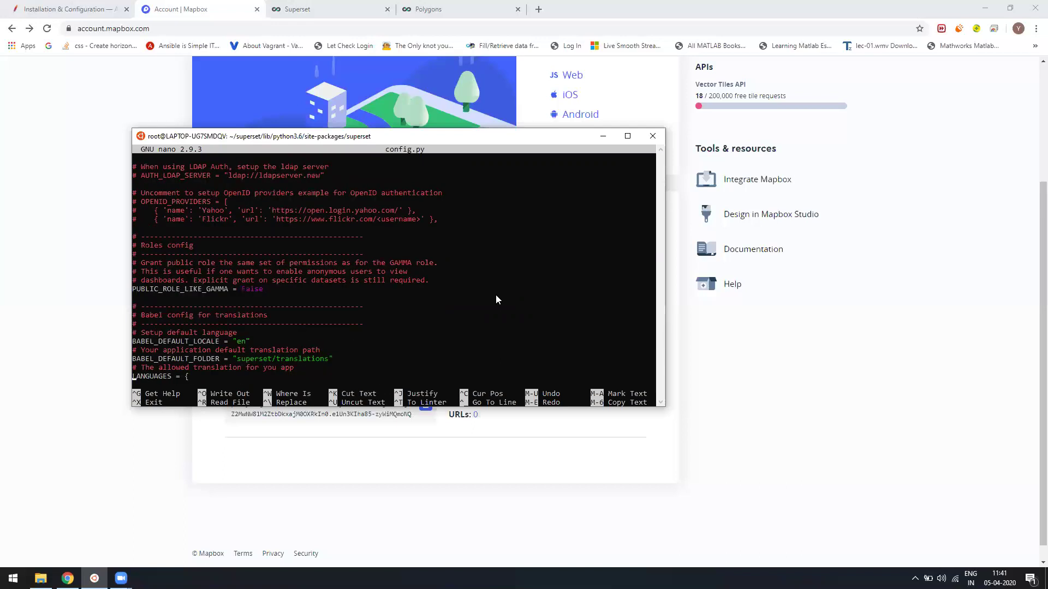
scroll(496, 299, down, 9)
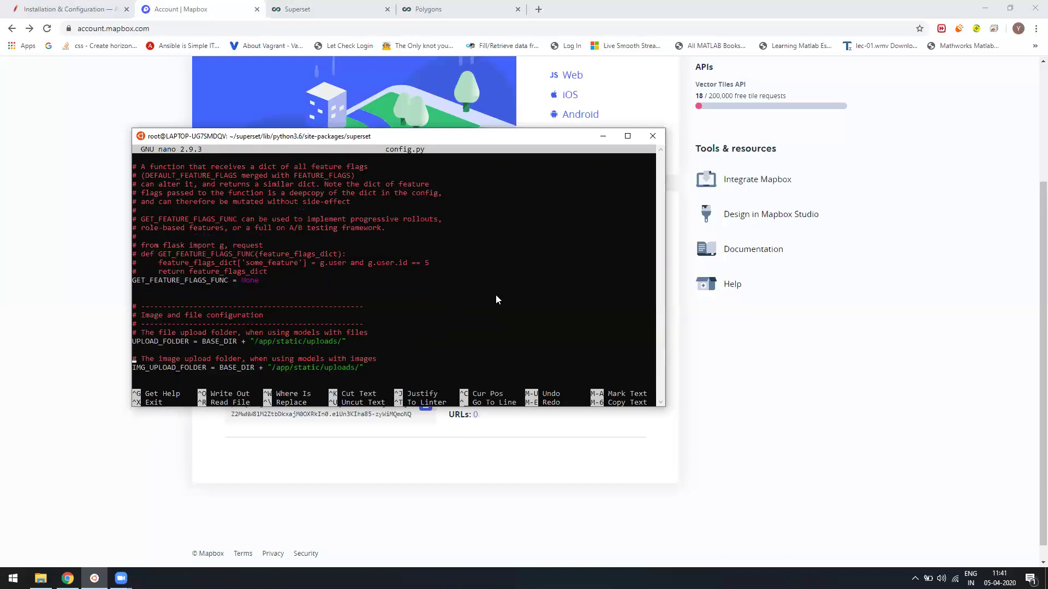
scroll(495, 299, down, 9)
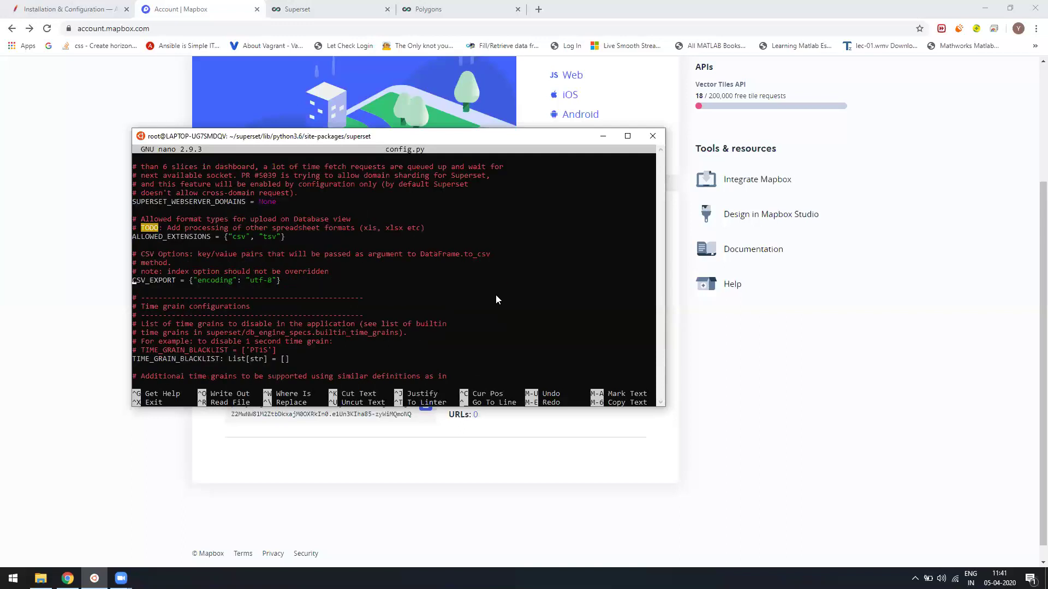
scroll(496, 299, down, 9)
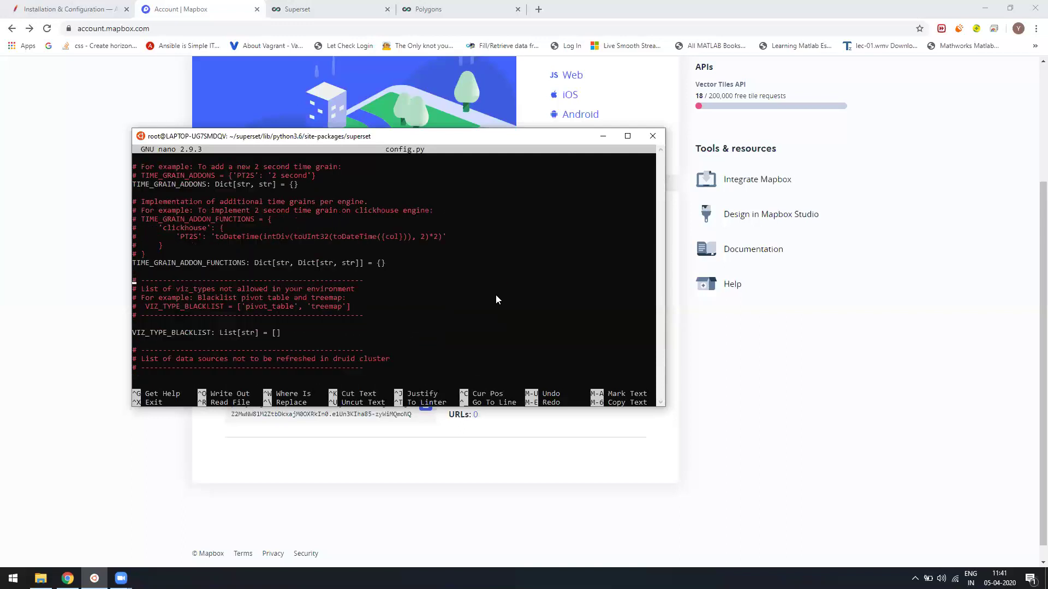
scroll(495, 299, down, 4)
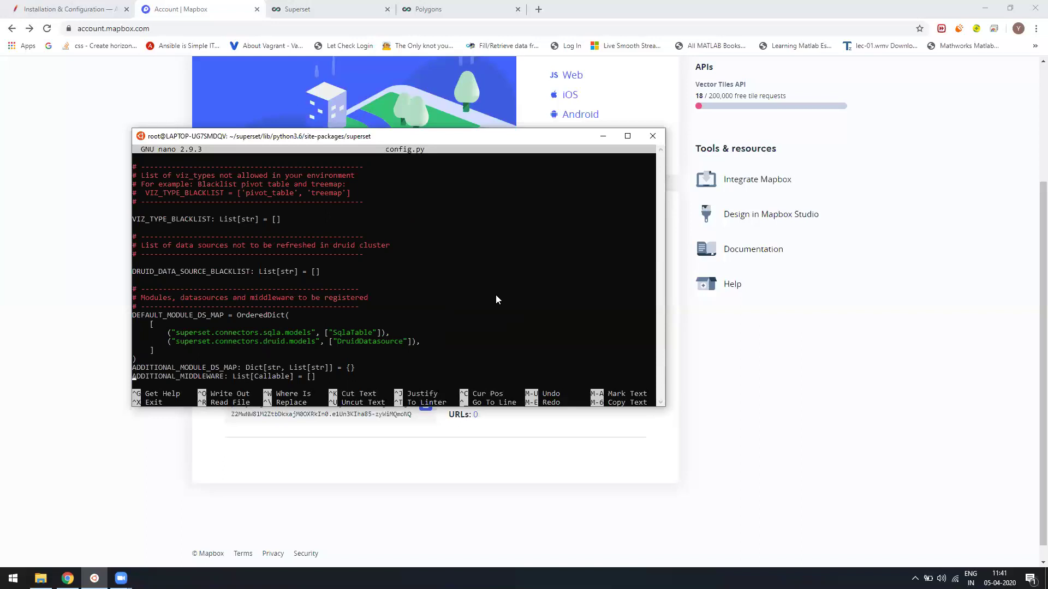
scroll(496, 299, down, 10)
scroll(496, 299, down, 4)
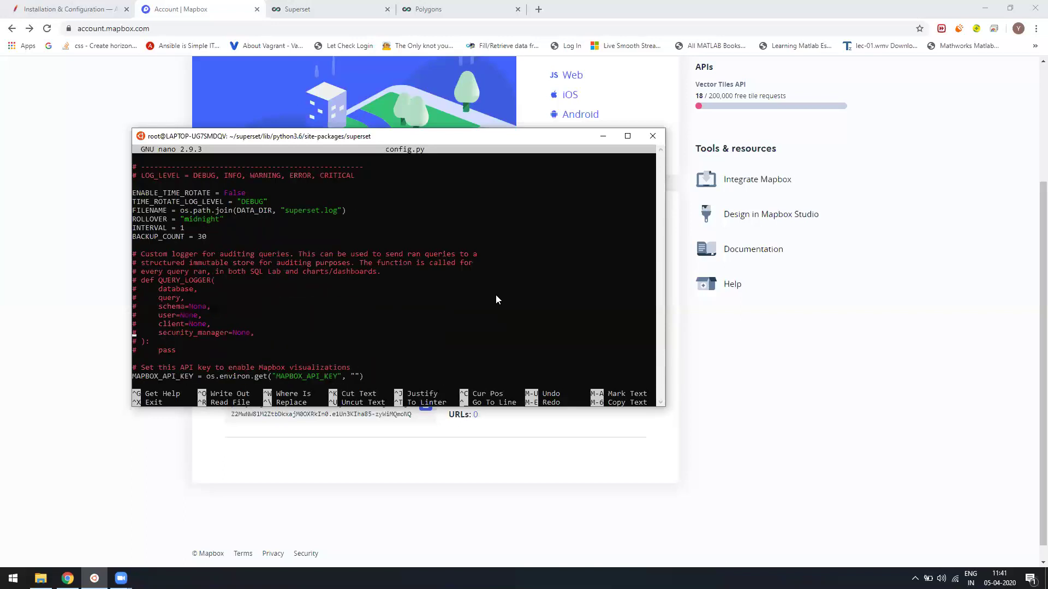
scroll(495, 299, down, 4)
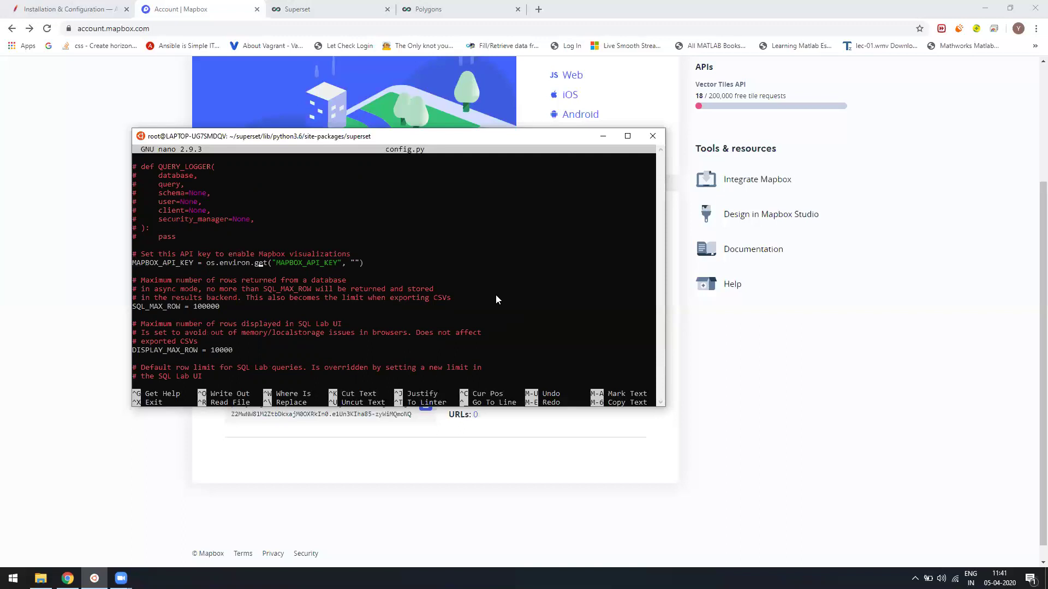
- Replace the MAPBOX_API_KEY environment lookup with the copied Mapbox token inside quotes
key(BackSpace)
key(BackSpace)
key(BackSpace)
key(BackSpace)
key(BackSpace)
key(BackSpace)
key(BackSpace)
key(BackSpace)
key(BackSpace)
key(BackSpace)
key(BackSpace)
key(BackSpace)
key(BackSpace)
key(BackSpace)
key(BackSpace)
key(BackSpace)
key(BackSpace)
key(BackSpace)
key(BackSpace)
key(BackSpace)
key(BackSpace)
key(BackSpace)
key(BackSpace)
key(BackSpace)
key(BackSpace)
key(BackSpace)
key(BackSpace)
key(BackSpace)
key(BackSpace)
key(BackSpace)
key(BackSpace)
key(BackSpace)
key(BackSpace)
key(BackSpace)
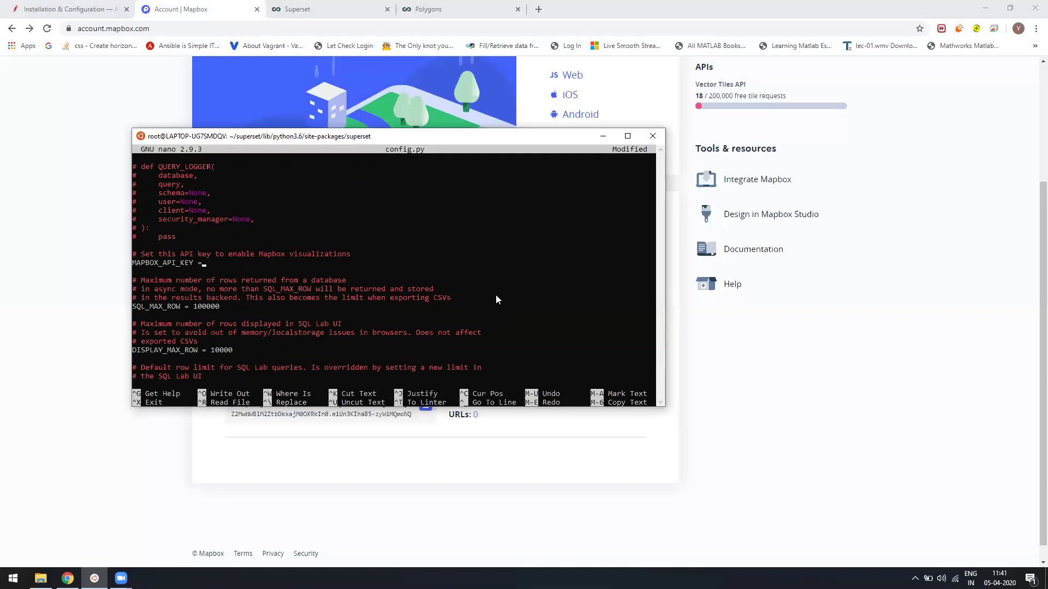
text("")
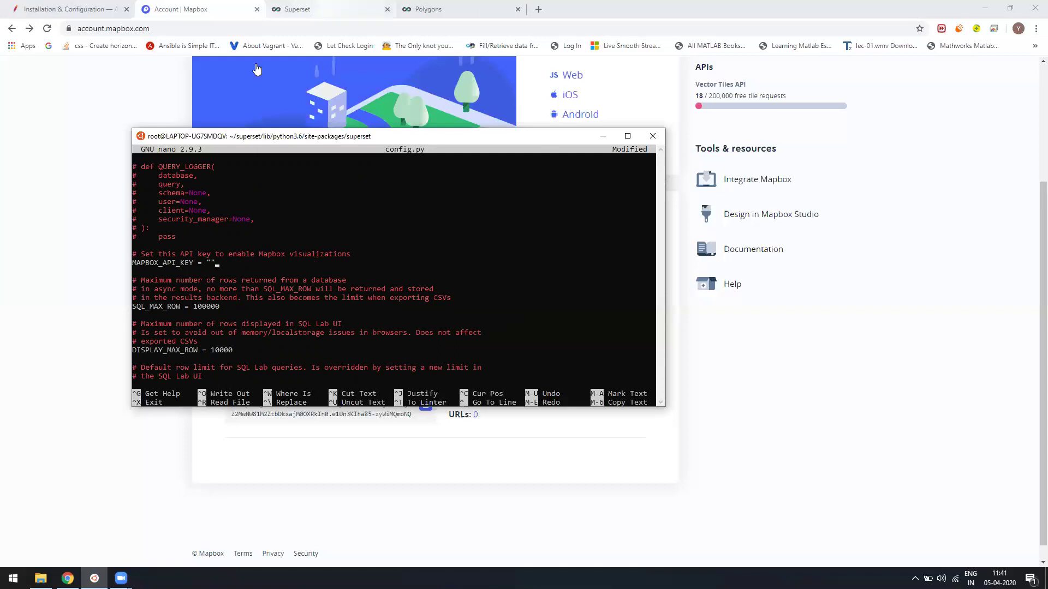
click(71, 100)
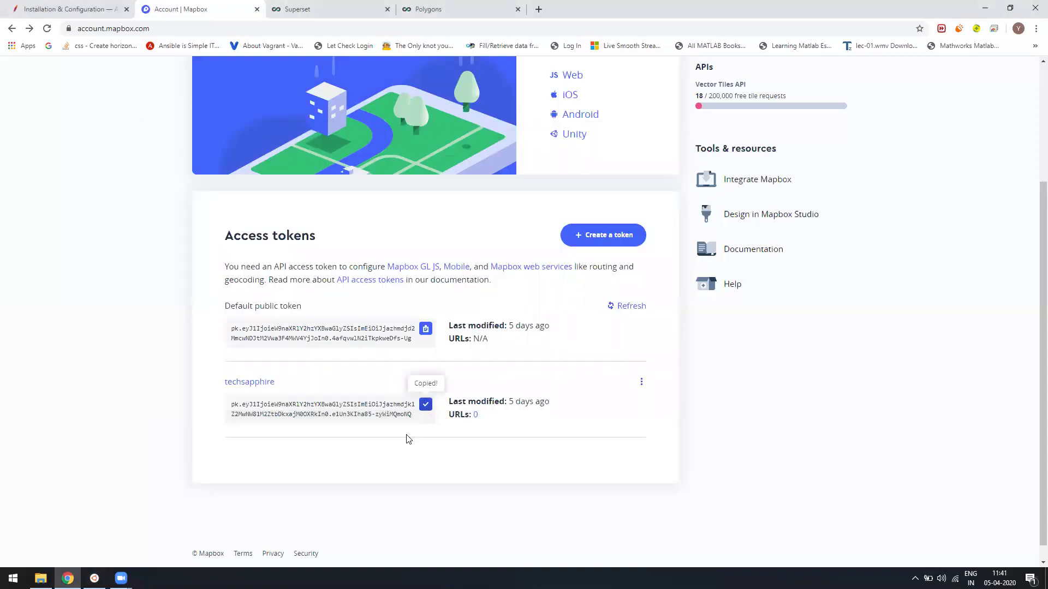
mouse_move(129, 570)
click(94, 578)
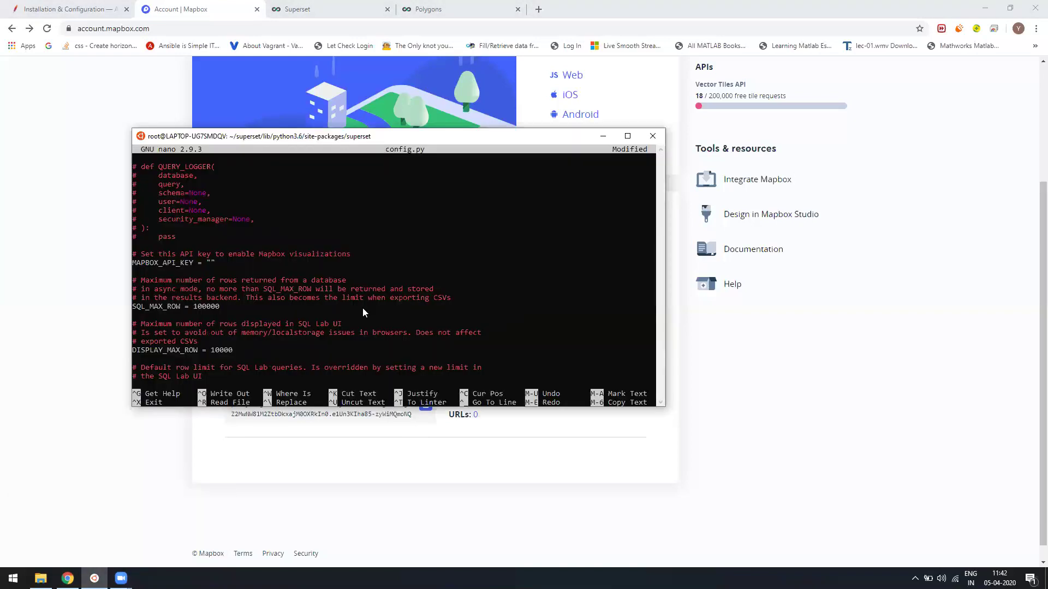
right_click(288, 263)
- Save config.py and rerun superset run -p 8088 --with-threads --reload --debugger
key(Down)
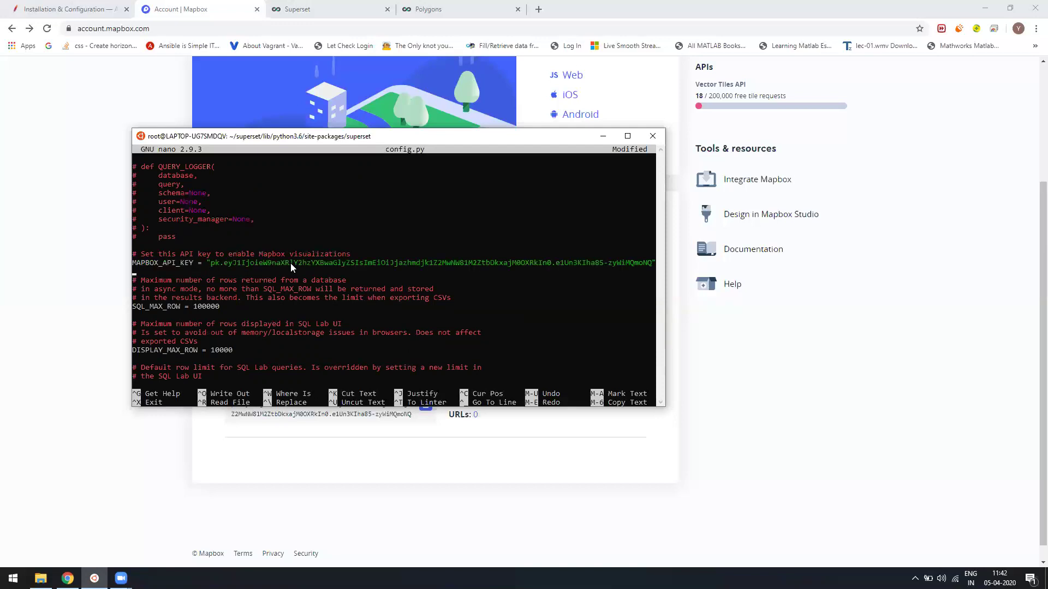
key(ctrl+x)
key(y)
key(Return)
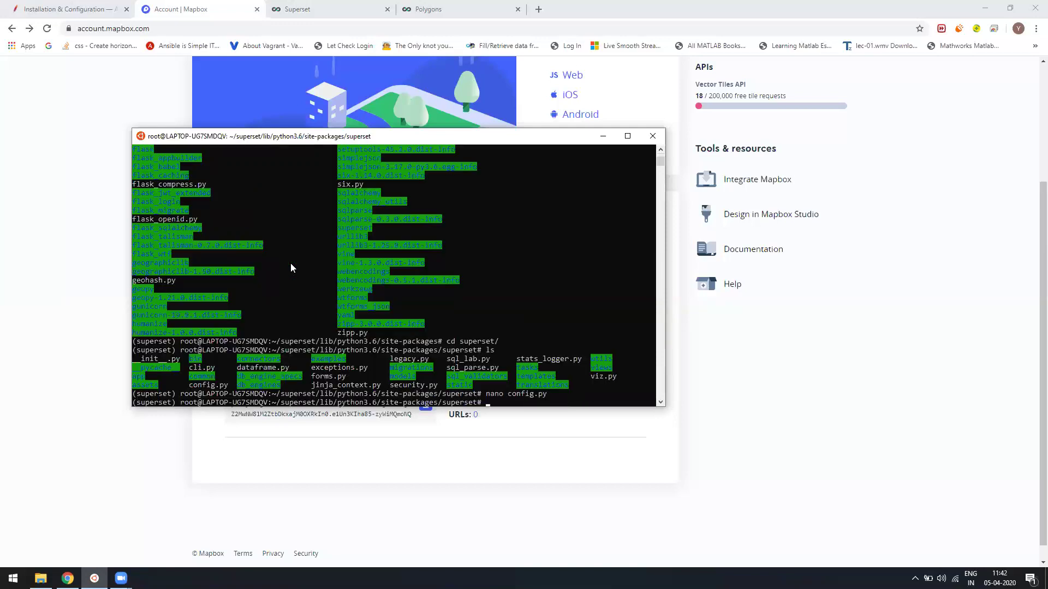
text(cd lib)
key(Up)
key(Up)
key(Up)
key(Up)
key(Up)
key(Up)
key(Return)
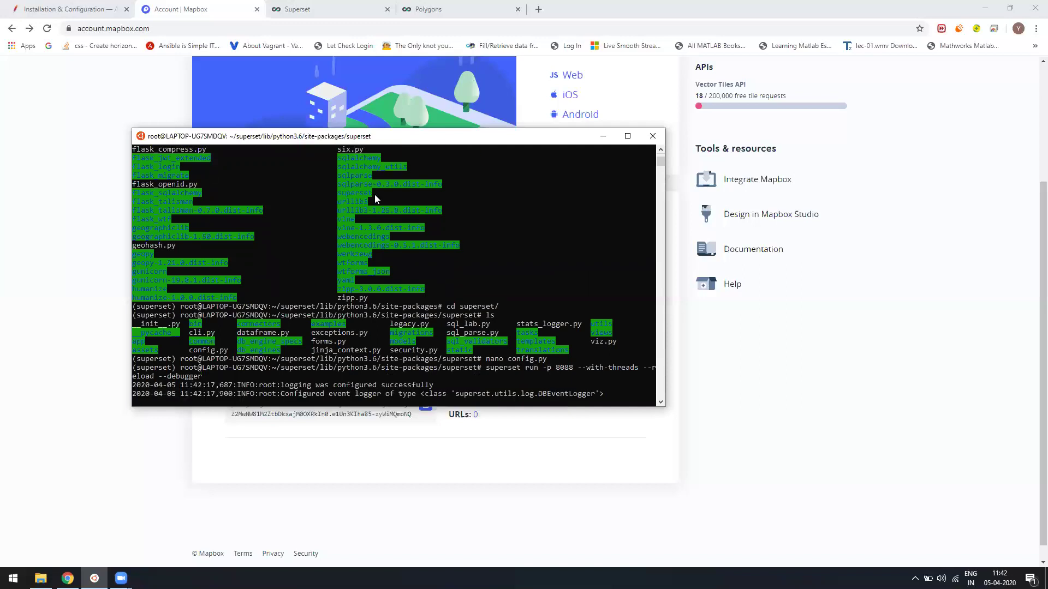
- Reload the Polygons chart and zoom out to see the Bay Area polygons over Mapbox
click(491, 8)
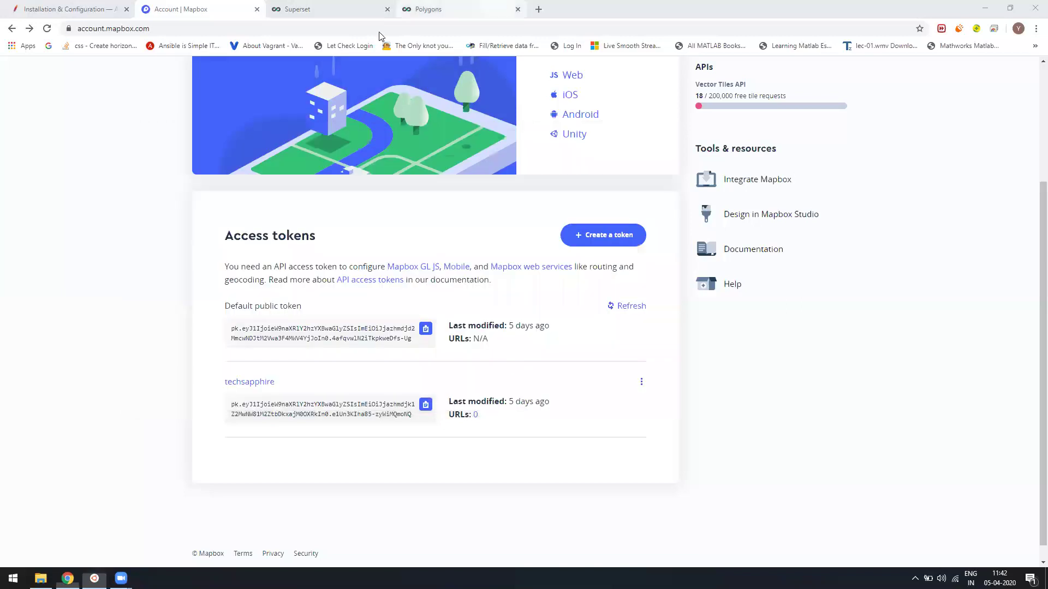
click(47, 29)
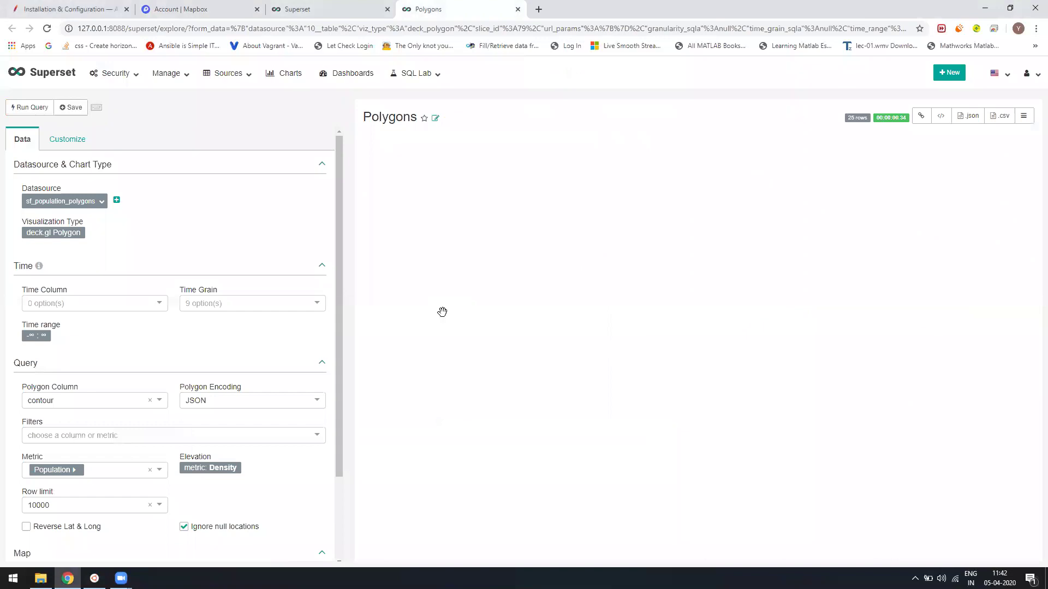
scroll(464, 251, down, 2)
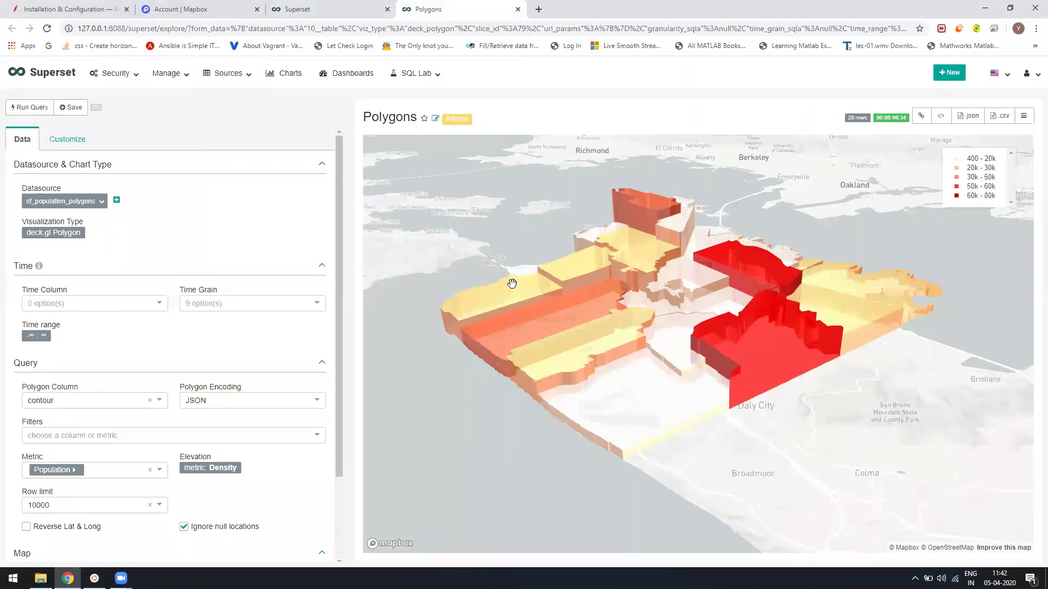
scroll(630, 367, down, 5)
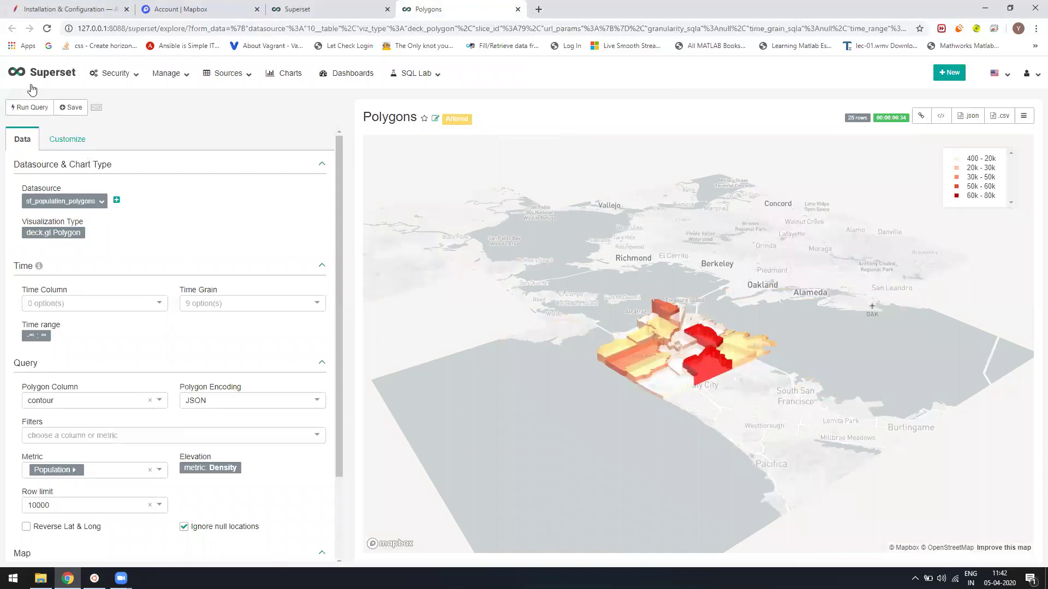
- Filter the Charts list by name, first with 'lat', then retyping it as 'map'
click(276, 73)
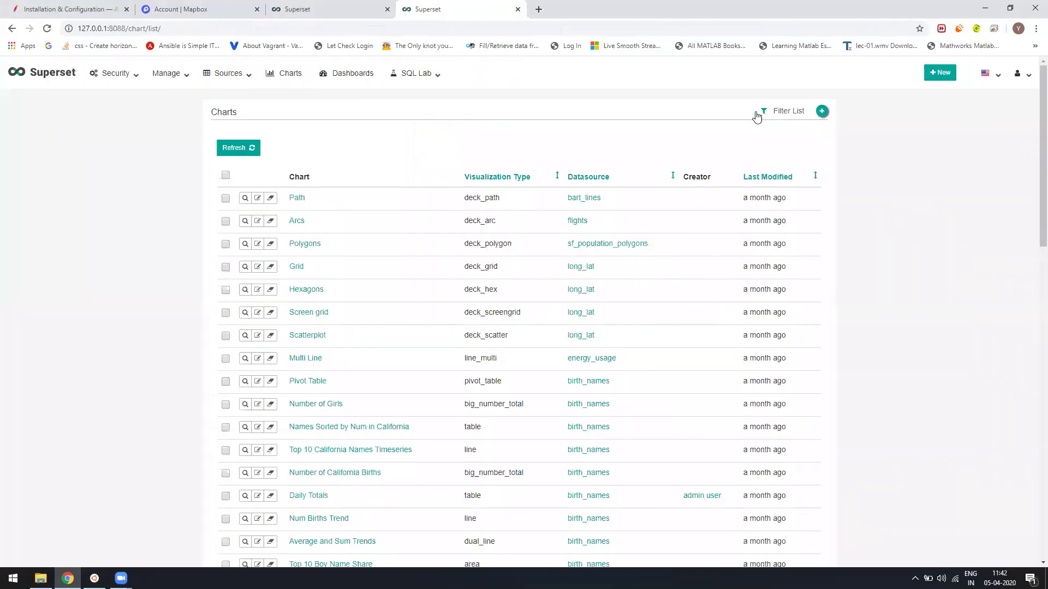
click(773, 111)
click(777, 130)
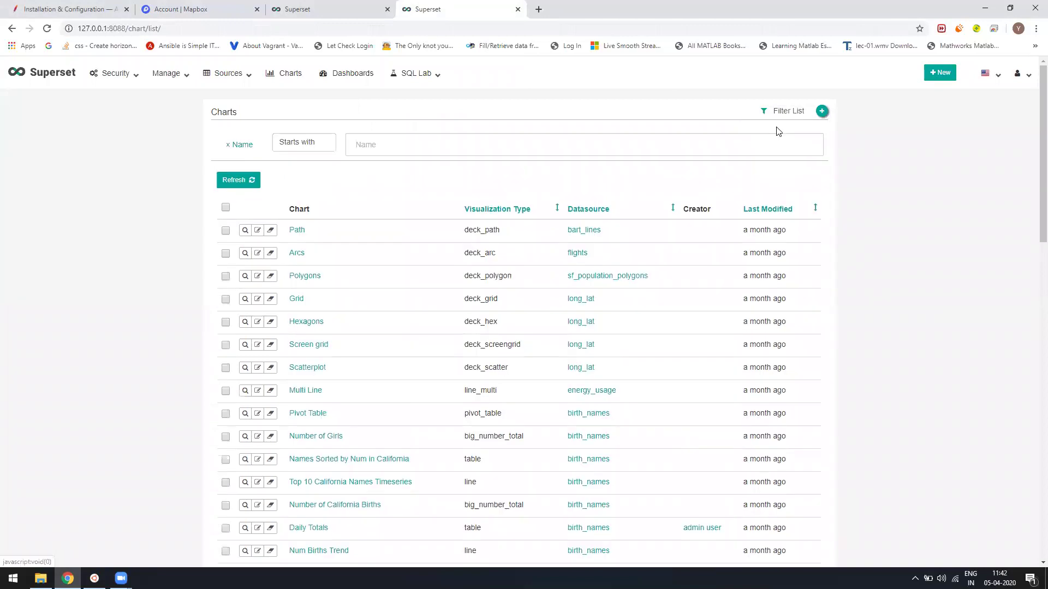
click(737, 154)
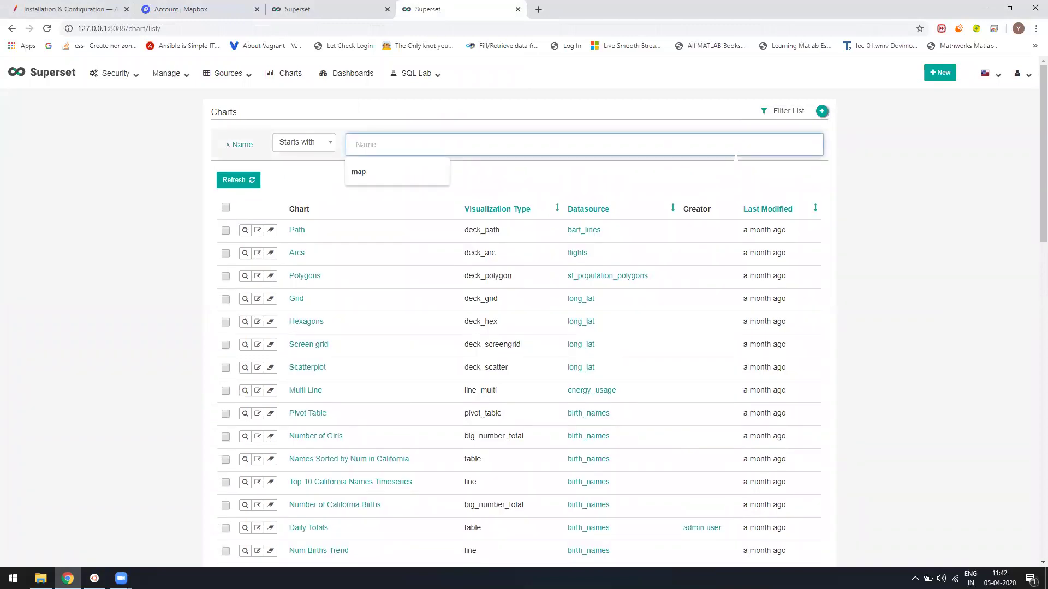
text(la)
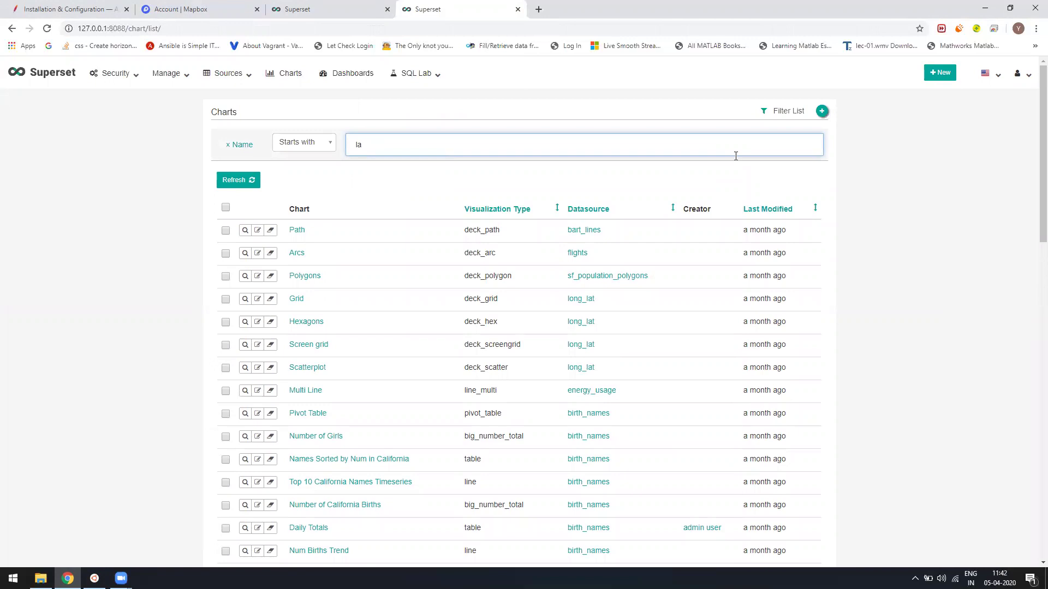
text(t)
key(Return)
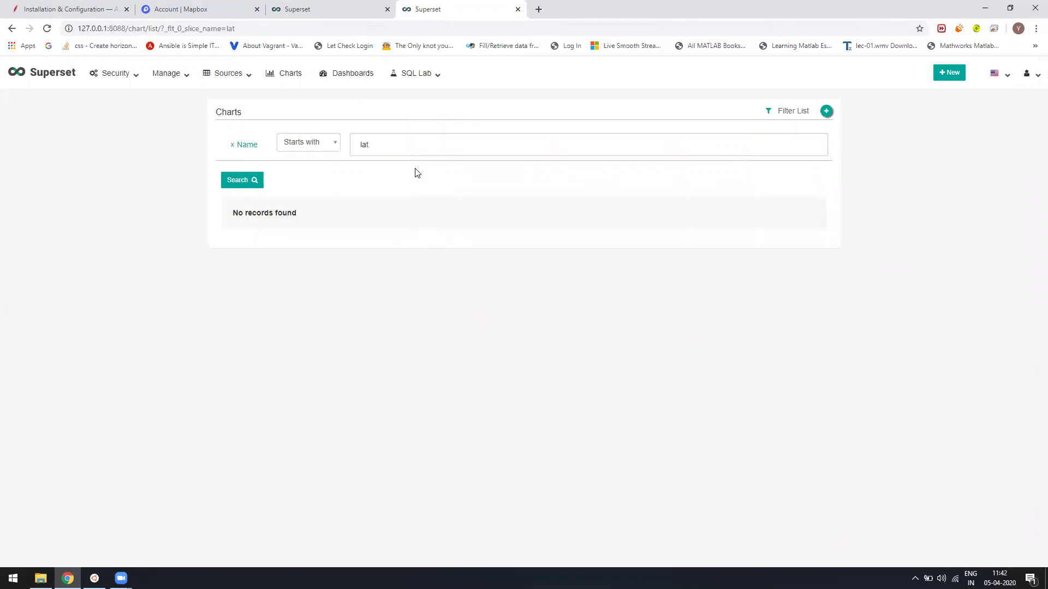
click(411, 147)
key(BackSpace)
key(BackSpace)
key(BackSpace)
text(map)
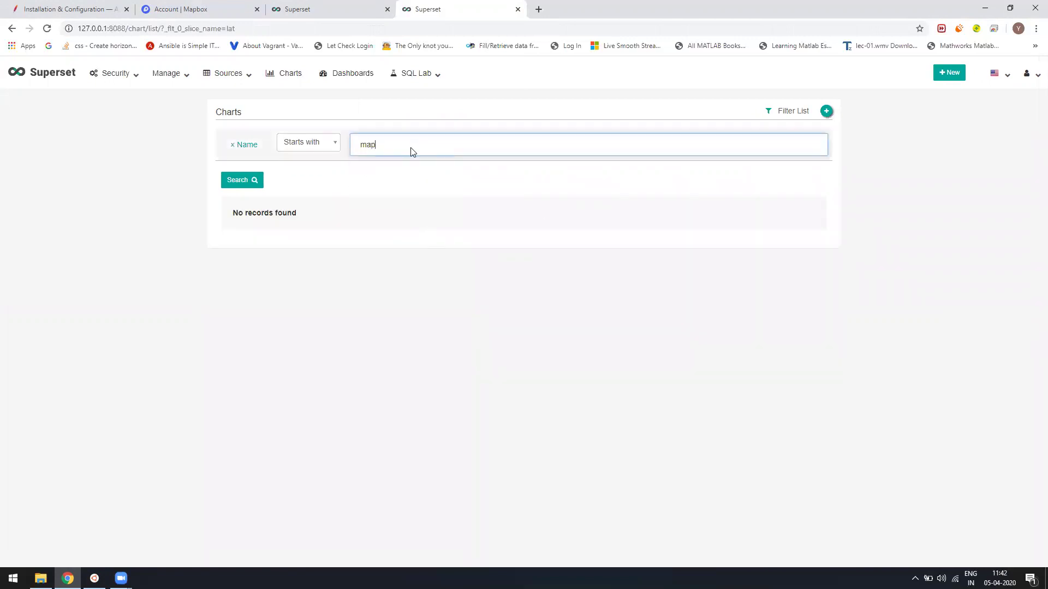